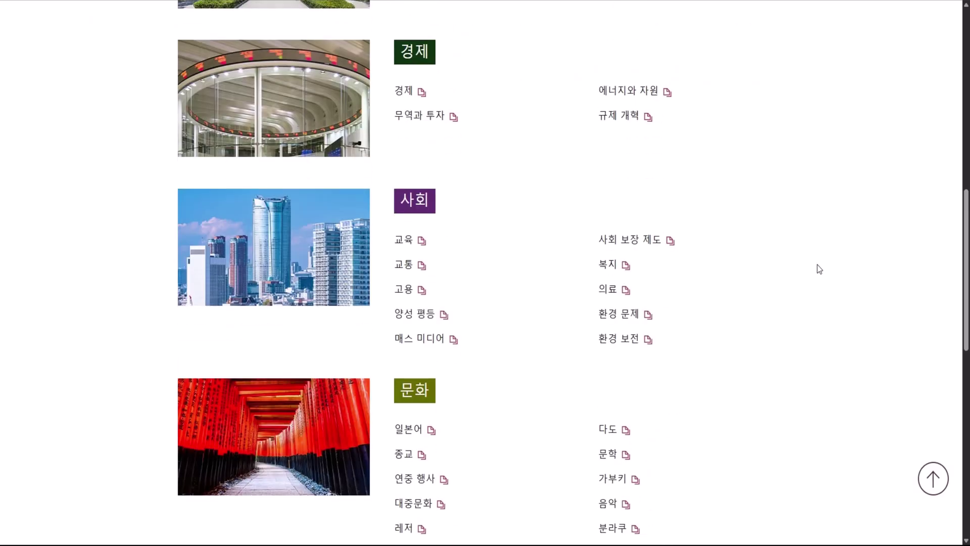
- Scroll through the Korean, Chinese, French and German websites, ending on DW's Kashmir coverage
scroll(819, 268, "down", 10)
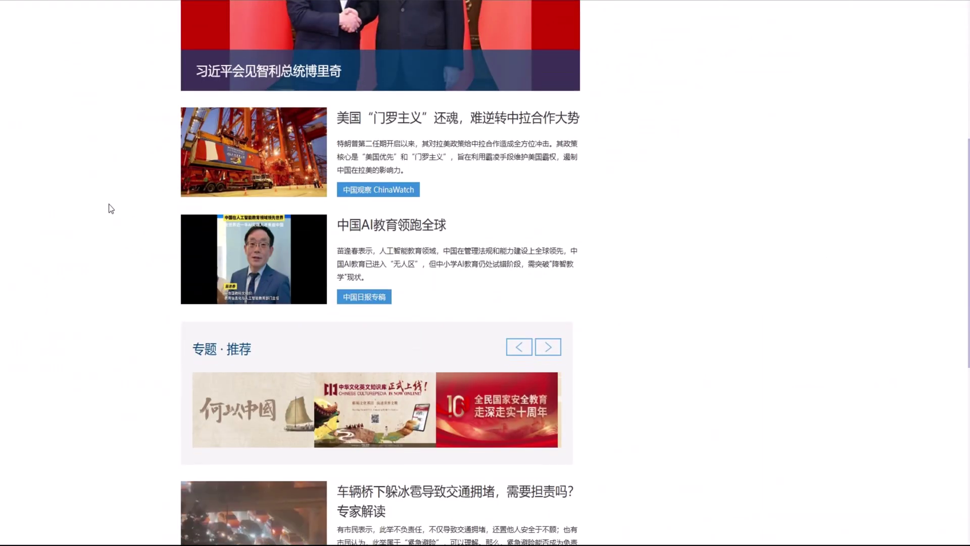
scroll(109, 207, "down", 3)
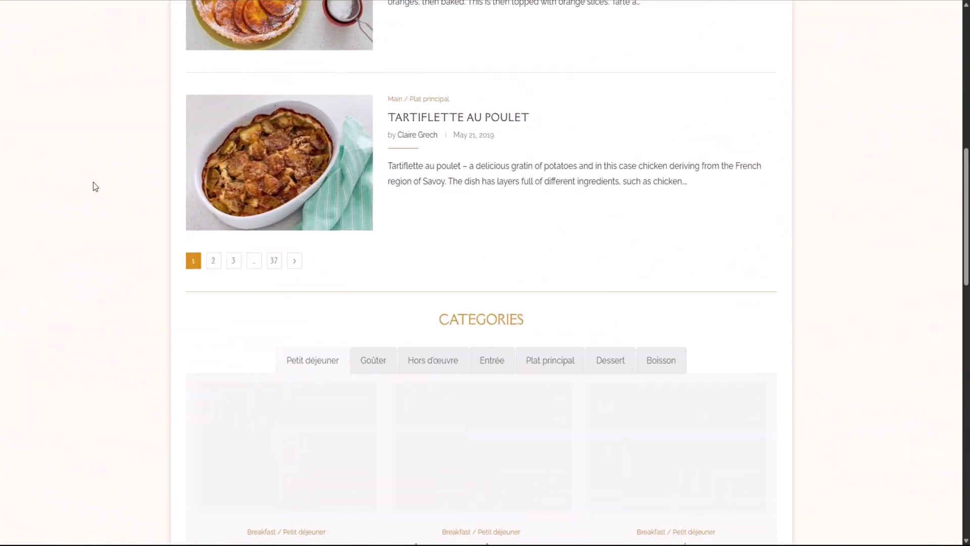
scroll(94, 185, "down", 2)
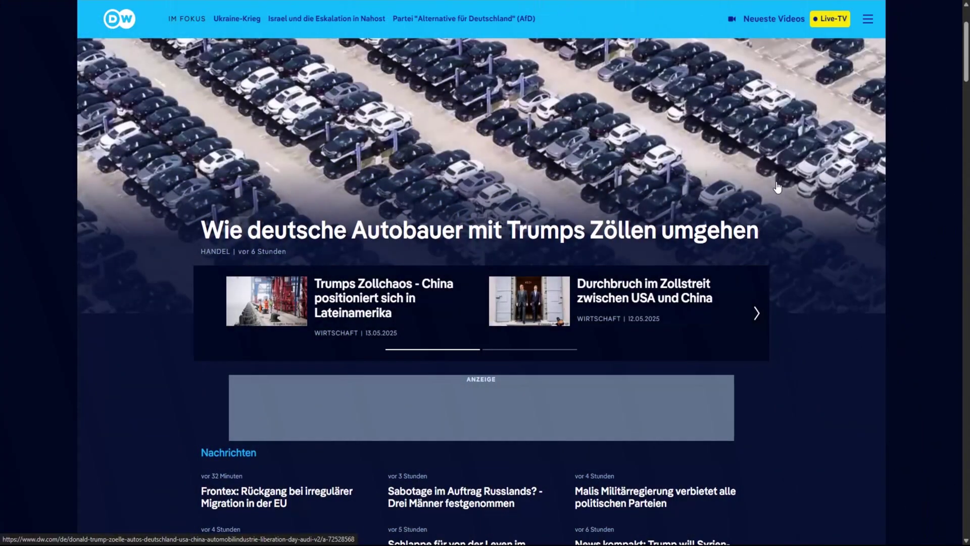
scroll(792, 188, "down", 4)
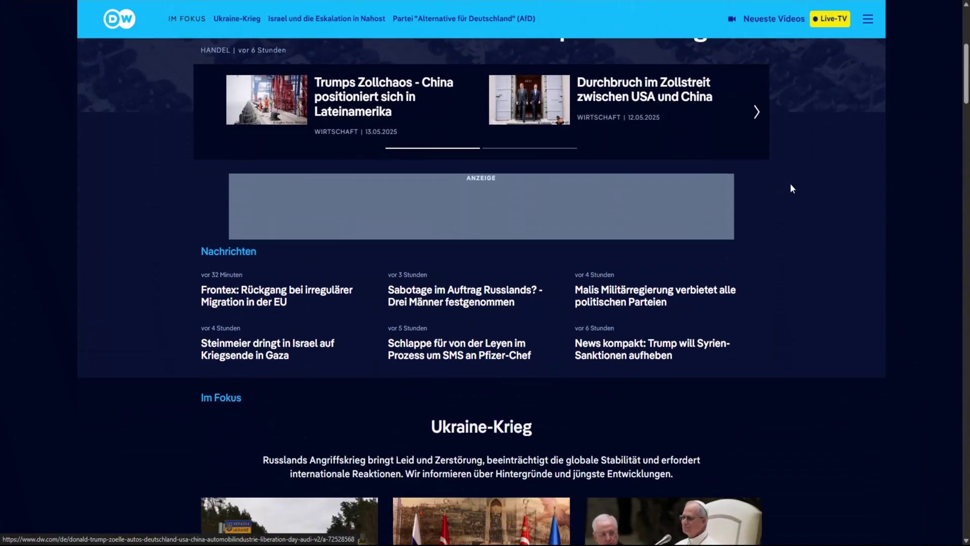
scroll(814, 192, "down", 12)
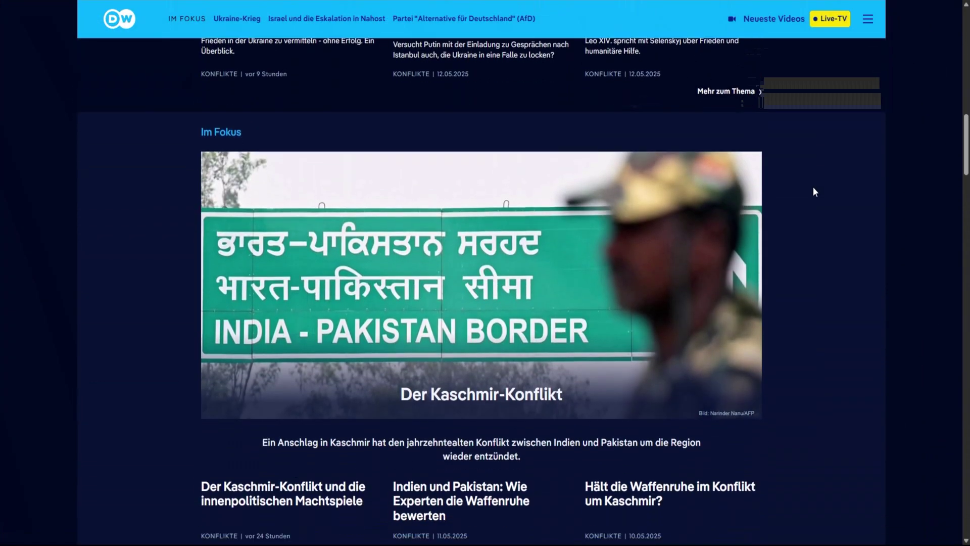
scroll(813, 192, "down", 5)
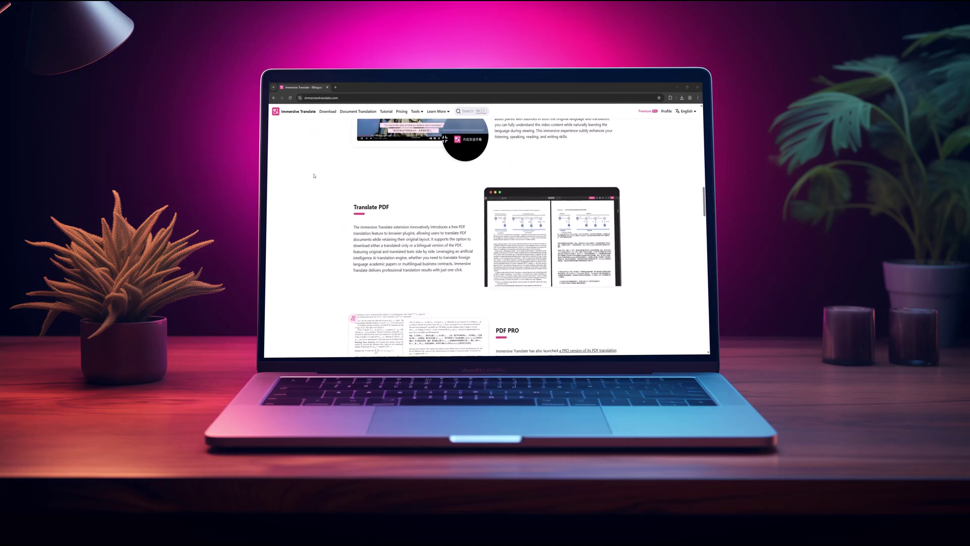
scroll(698, 227, "down", 2)
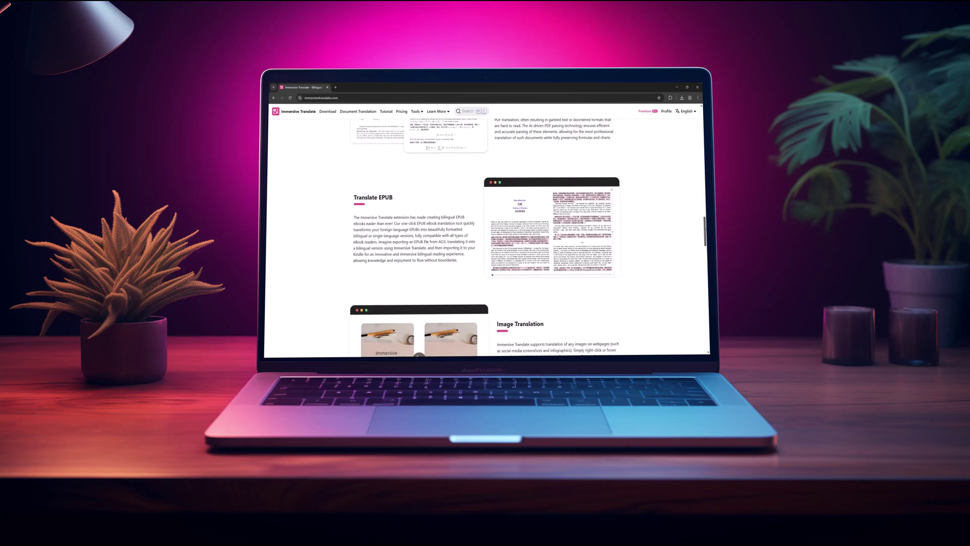
scroll(485, 233, "down", 3)
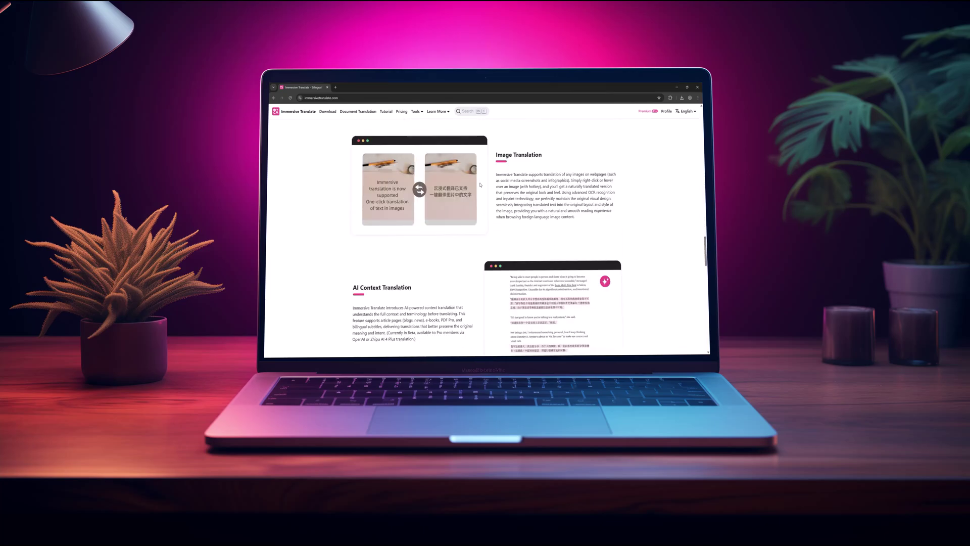
scroll(570, 185, "up", 4)
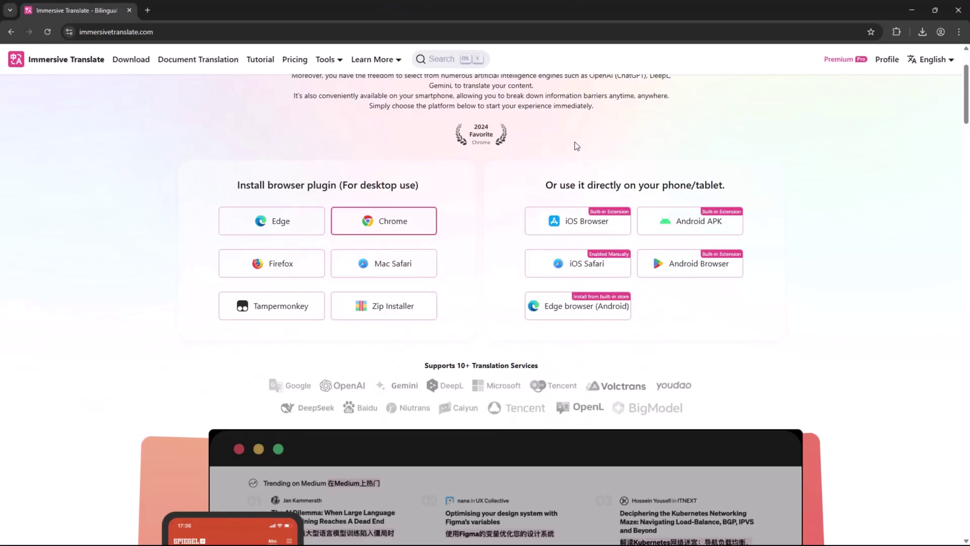
scroll(535, 232, "down", 3)
scroll(524, 255, "up", 3)
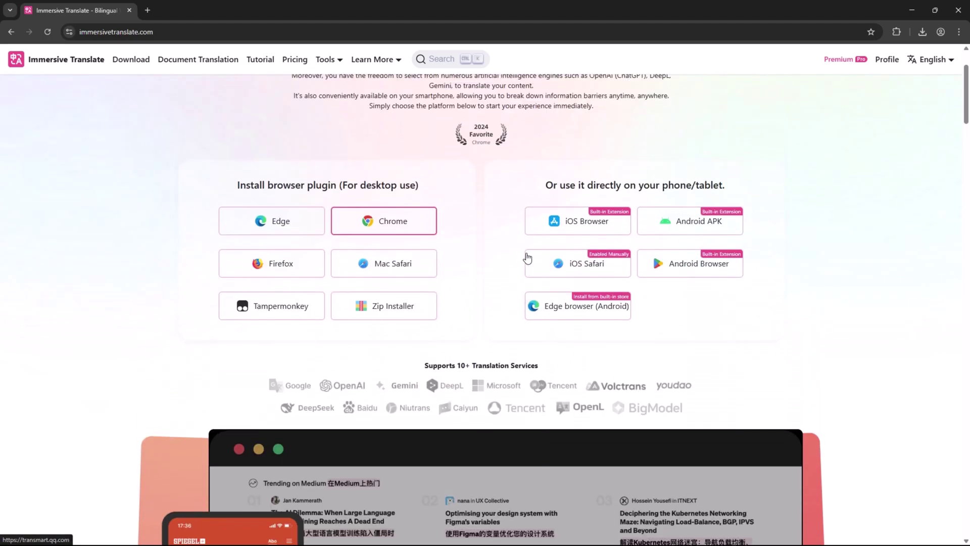
scroll(862, 268, "down", 7)
scroll(862, 268, "up", 9)
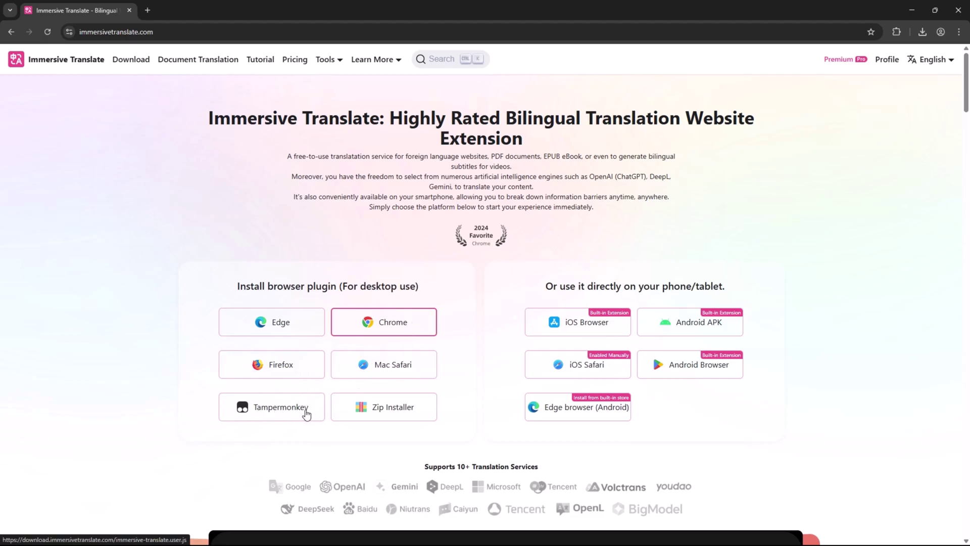
mouse_move(698, 326)
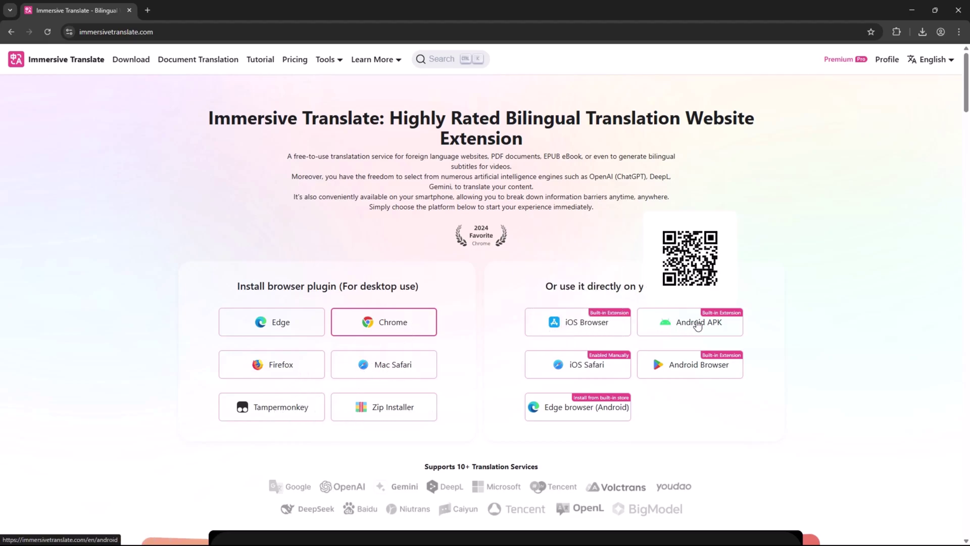
mouse_move(587, 371)
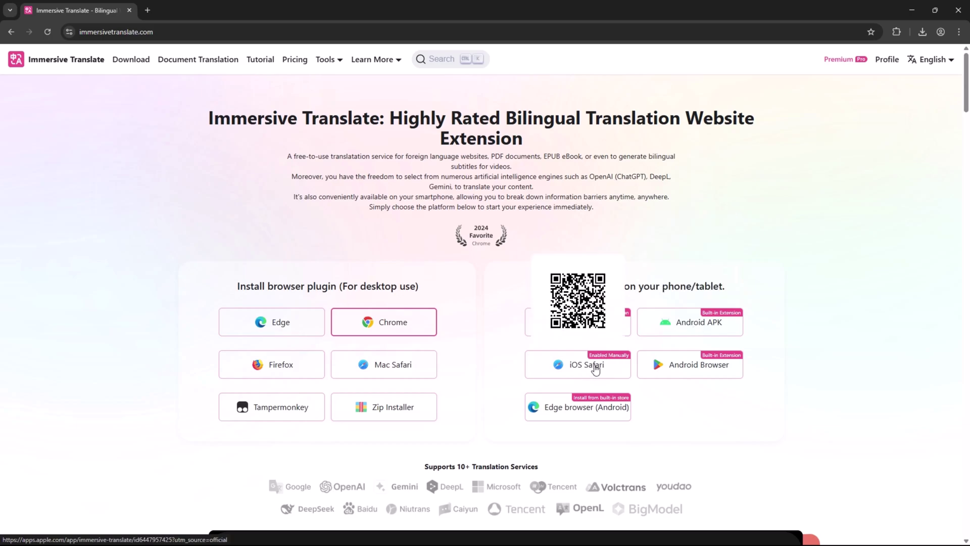
mouse_move(685, 370)
mouse_move(584, 410)
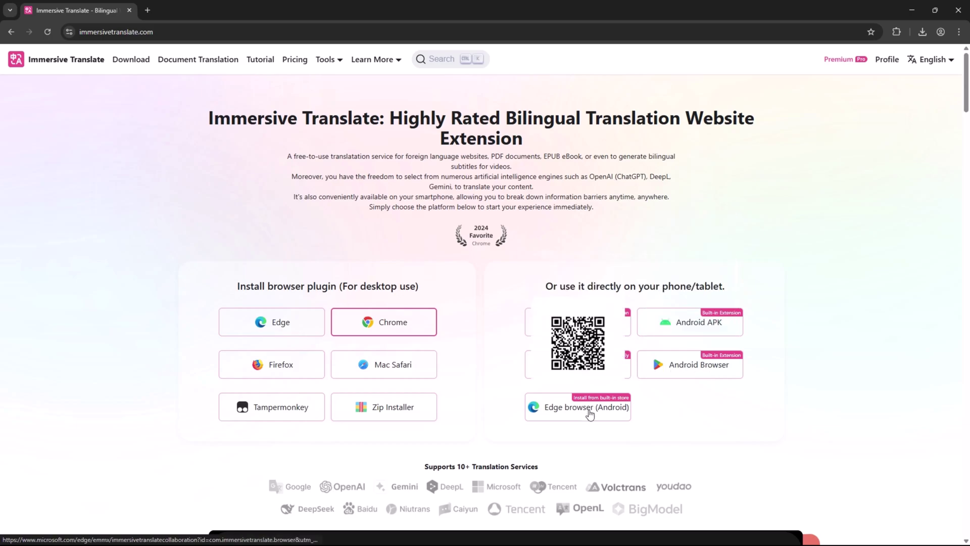
scroll(811, 317, "down", 1)
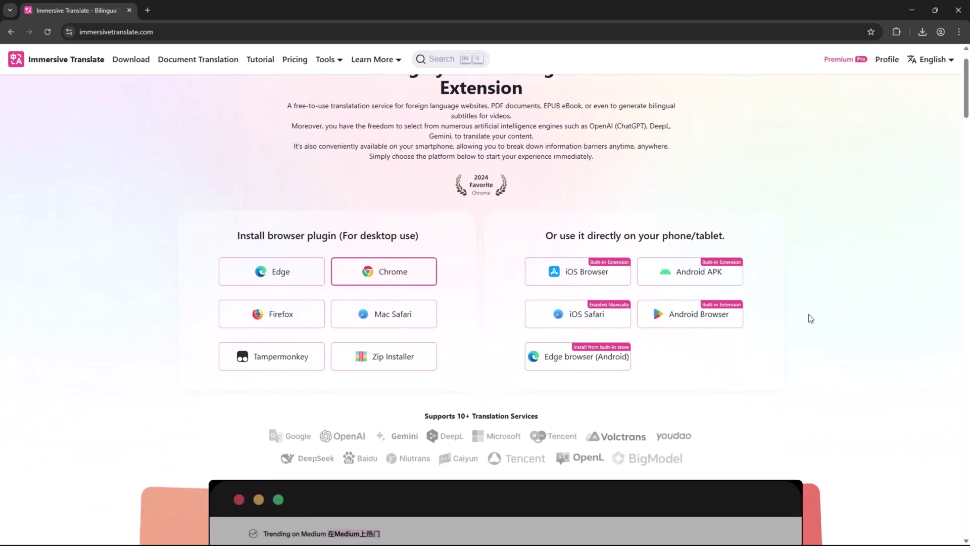
scroll(810, 318, "down", 8)
scroll(856, 324, "up", 9)
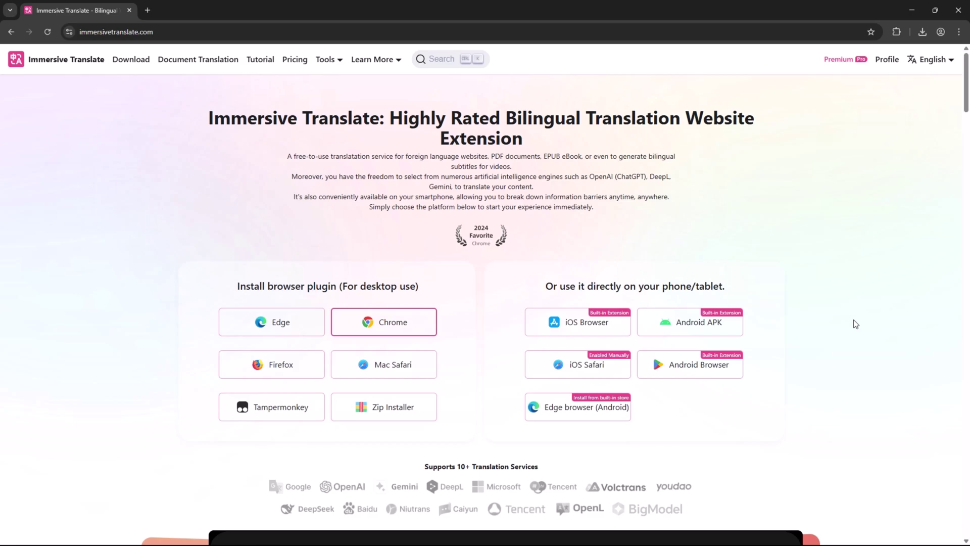
- Translate sample.pdf with the extension and set its target language to Malay
left_click(878, 31)
left_click(818, 174)
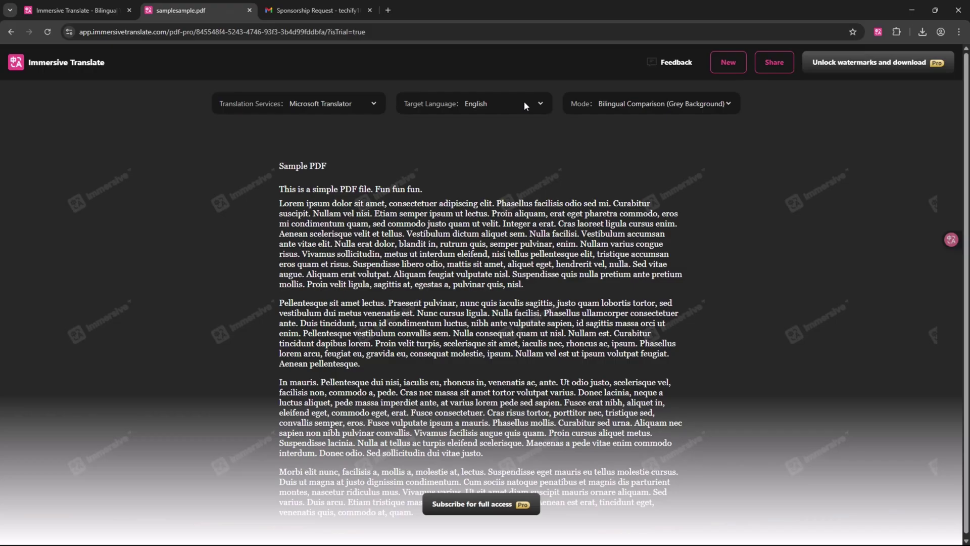
left_click(538, 104)
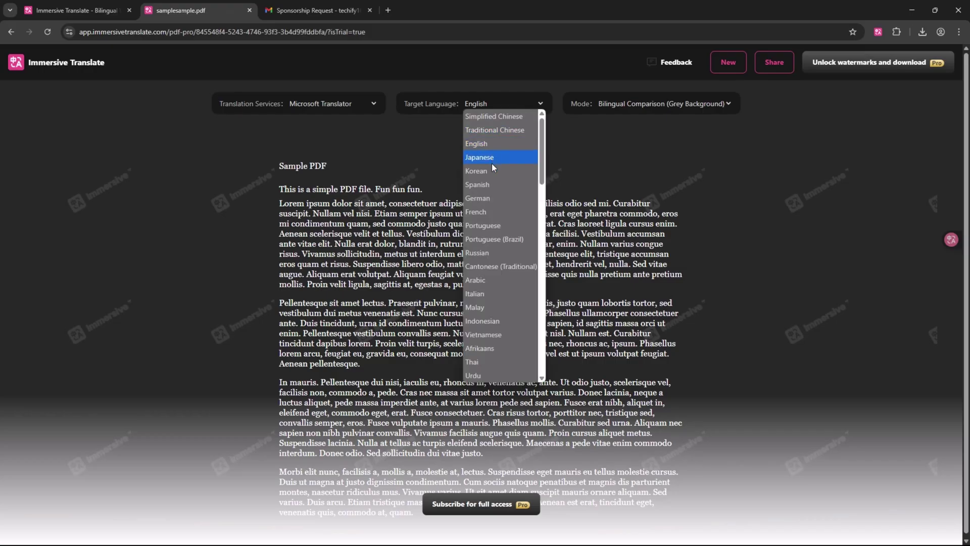
left_click(484, 306)
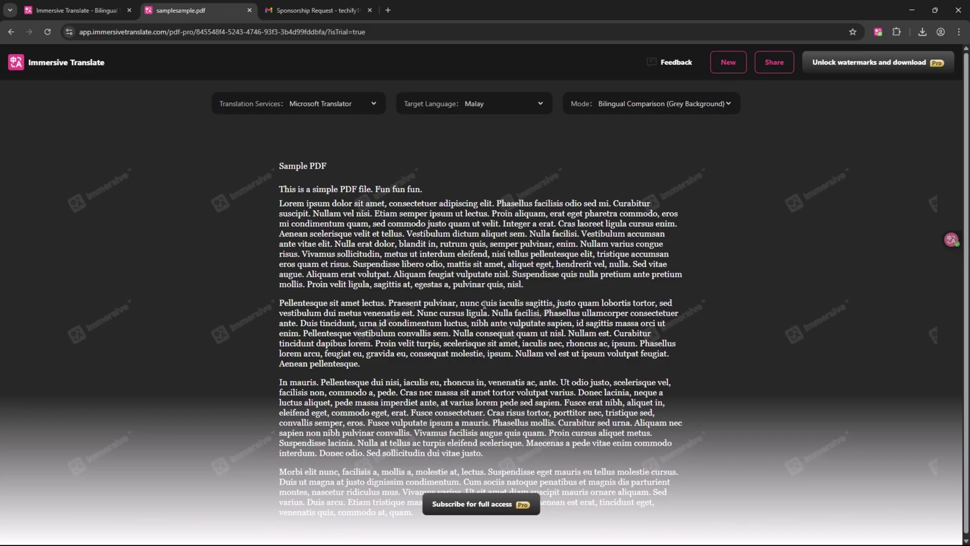
scroll(406, 251, "down", 2)
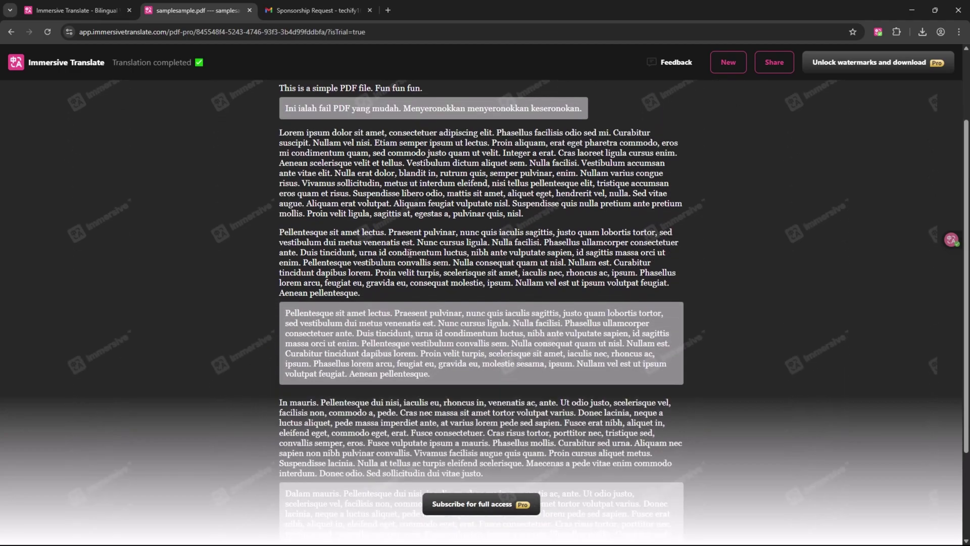
scroll(430, 242, "up", 2)
scroll(463, 233, "down", 4)
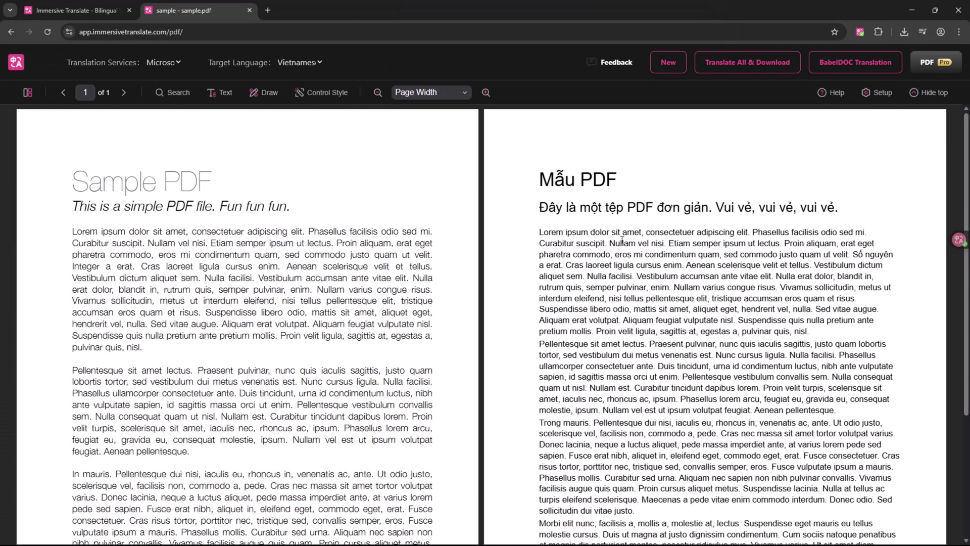
- Switch the PDF translation's target language to Telugu
left_click(959, 239)
left_click(895, 257)
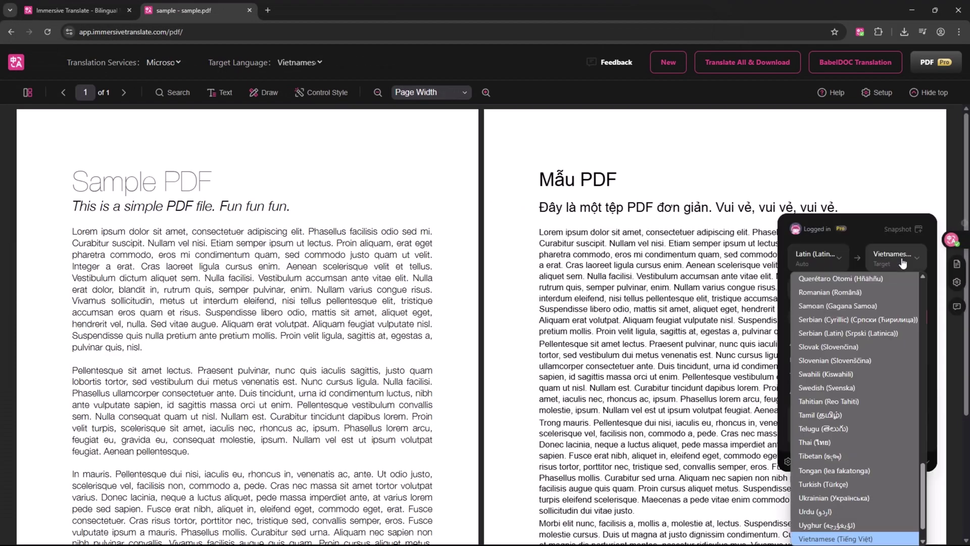
left_click(839, 429)
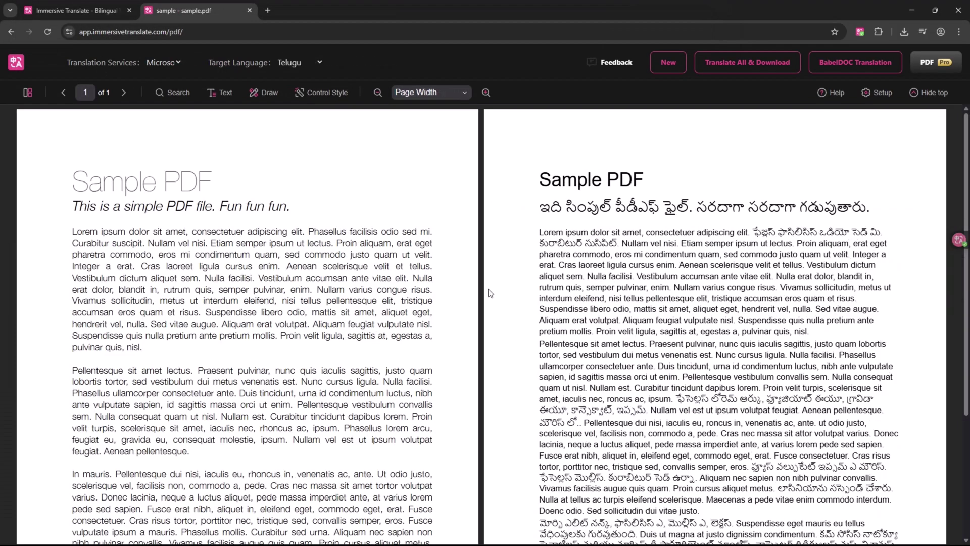
scroll(500, 293, "down", 3)
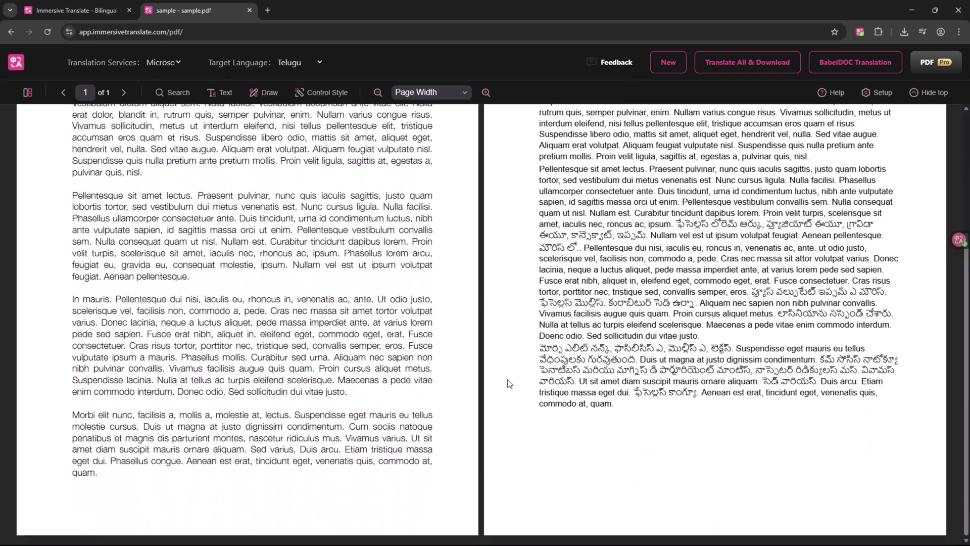
scroll(509, 384, "up", 3)
- Delete most of the translated Telugu paragraph and overwrite it with random letters
left_click(554, 235)
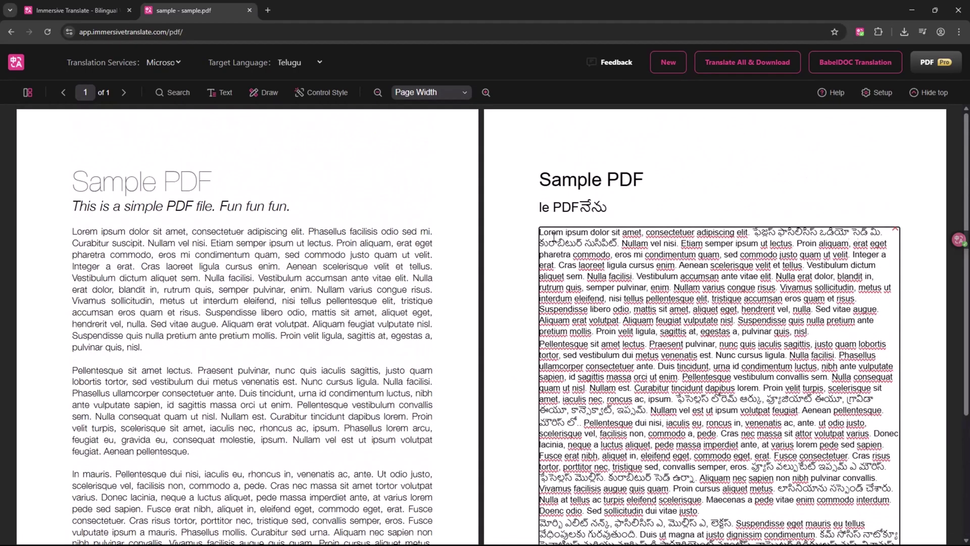
left_click_drag(554, 235, 852, 457)
key("BackSpace")
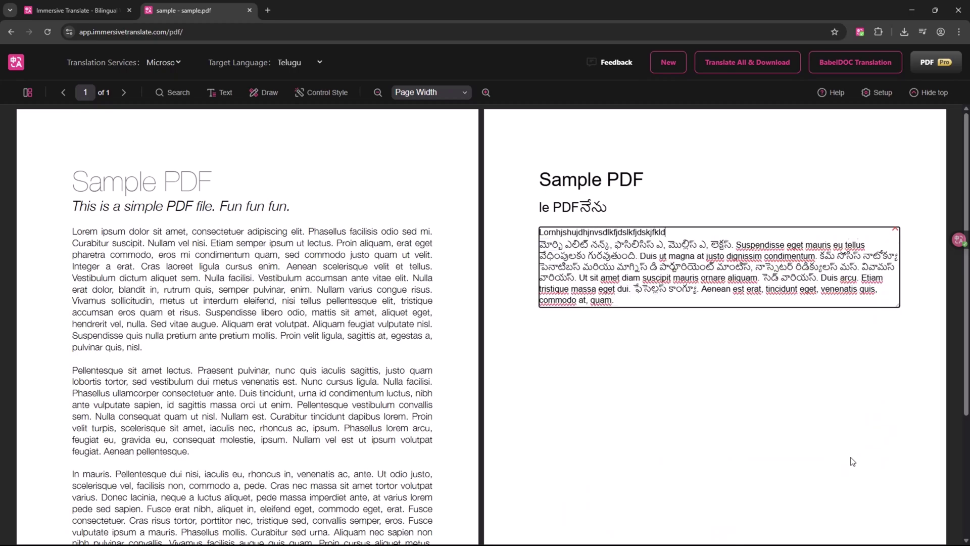
type("nhjshujdhjnvsdlkfjdslkfjdskjfkldsm,.fs.fnsdklfjkldsfkldshklfnds")
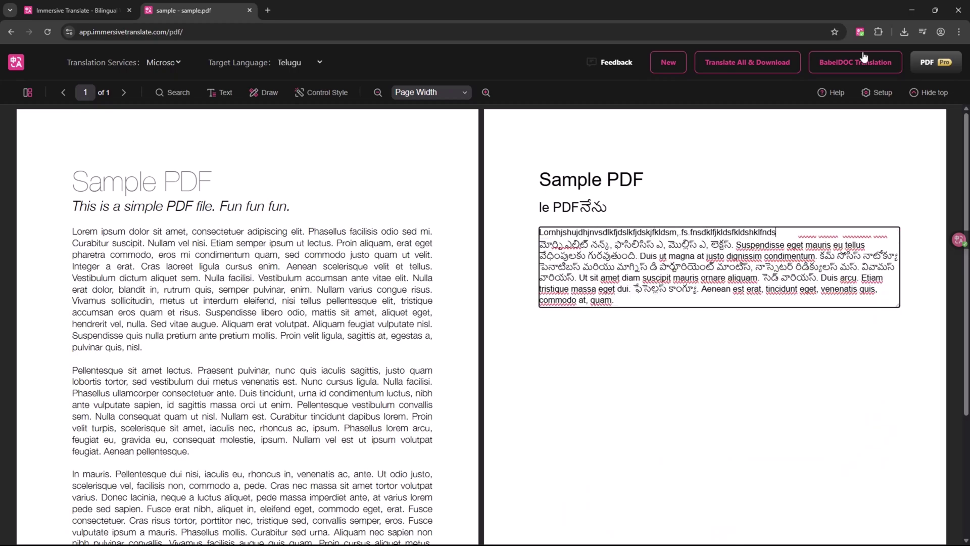
- Switch the PDF translation service to Google Translate, then DeepL, and finally Gemini
left_click(860, 32)
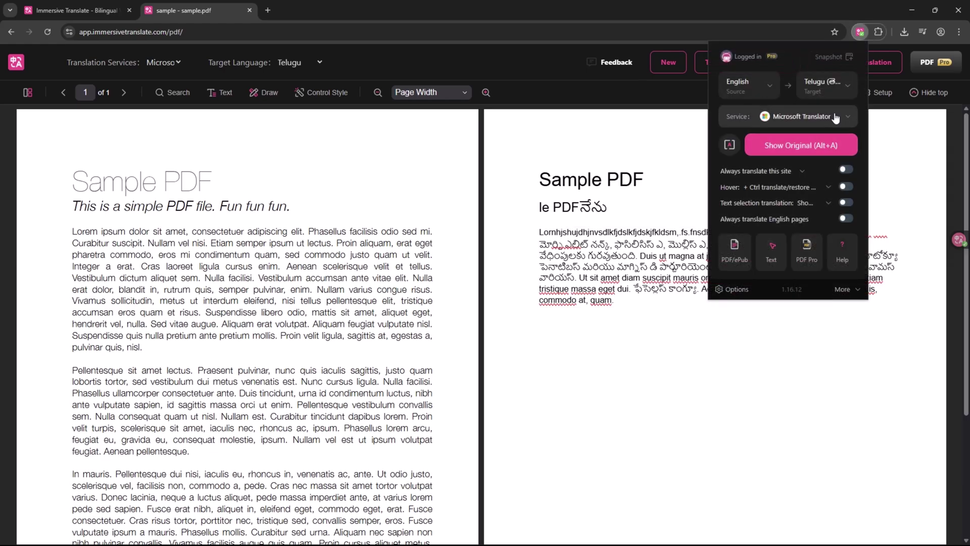
left_click(809, 116)
left_click(815, 109)
left_click(838, 117)
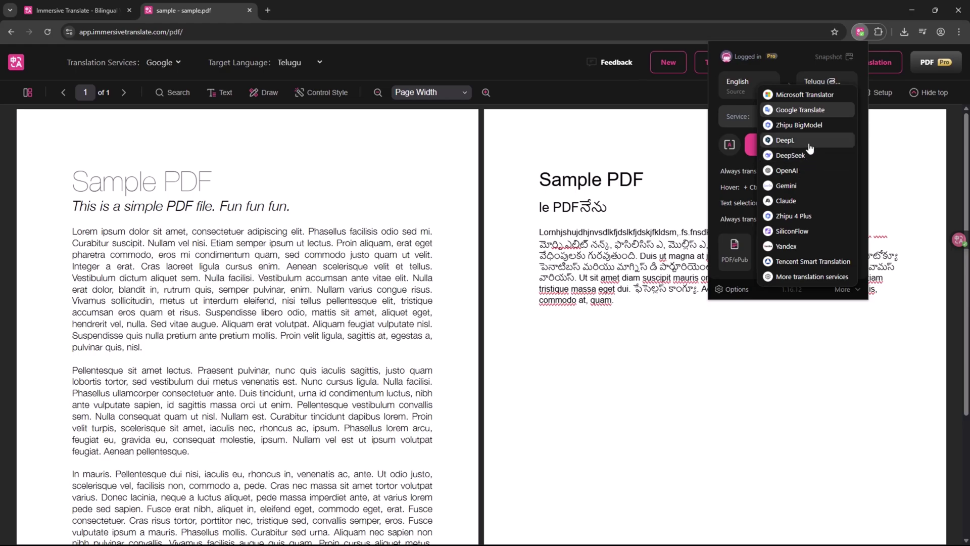
left_click(810, 142)
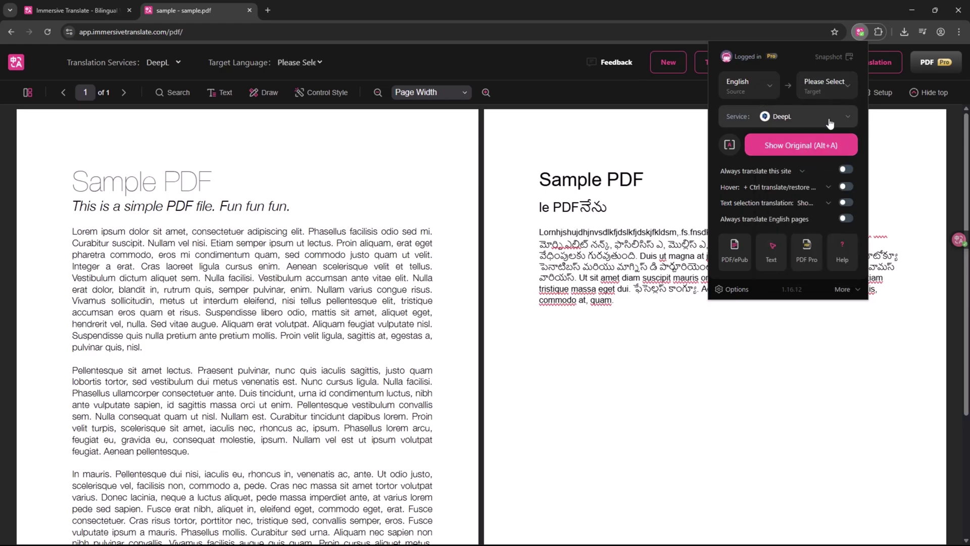
left_click(811, 117)
left_click(786, 185)
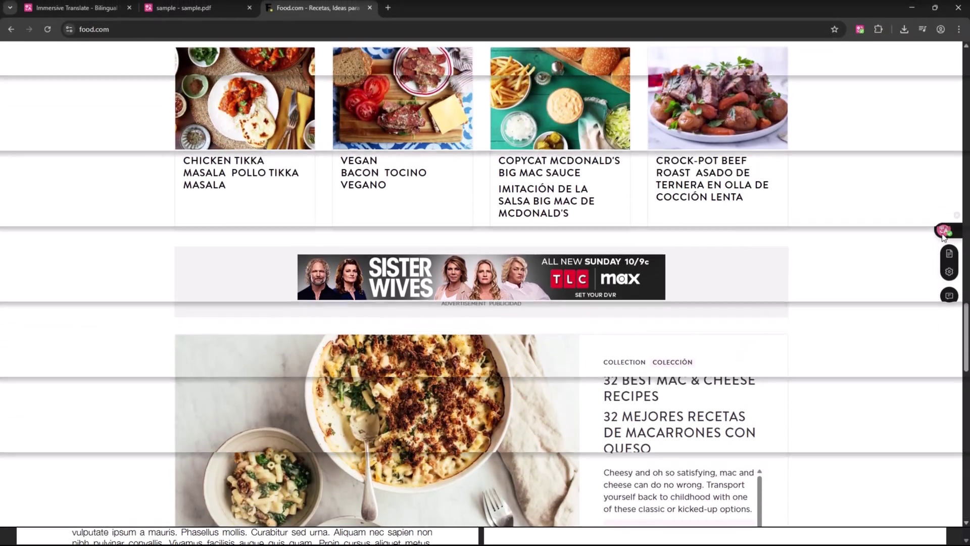
- Set Portuguese (Brazil) as the target language and translate the Food.com page
left_click(887, 257)
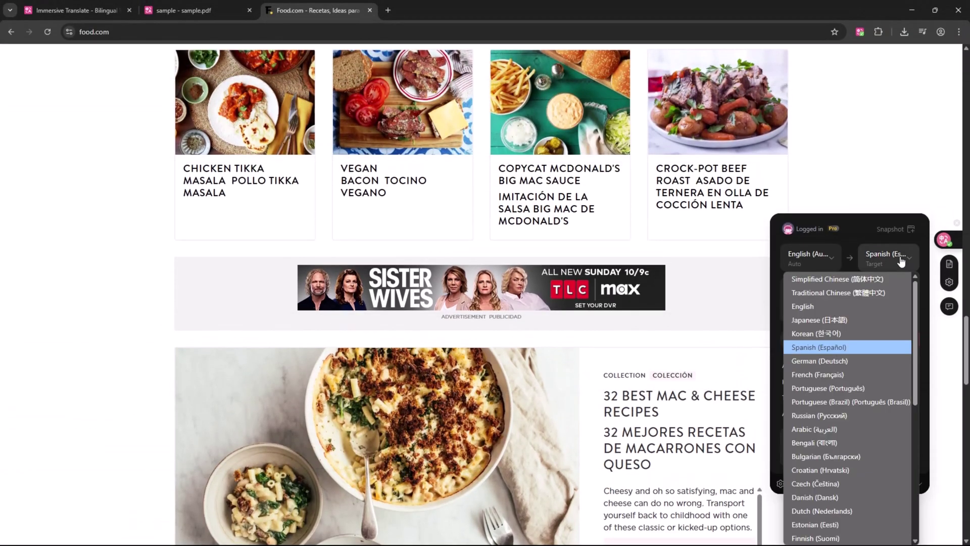
left_click(846, 399)
scroll(843, 269, "up", 10)
scroll(843, 268, "up", 9)
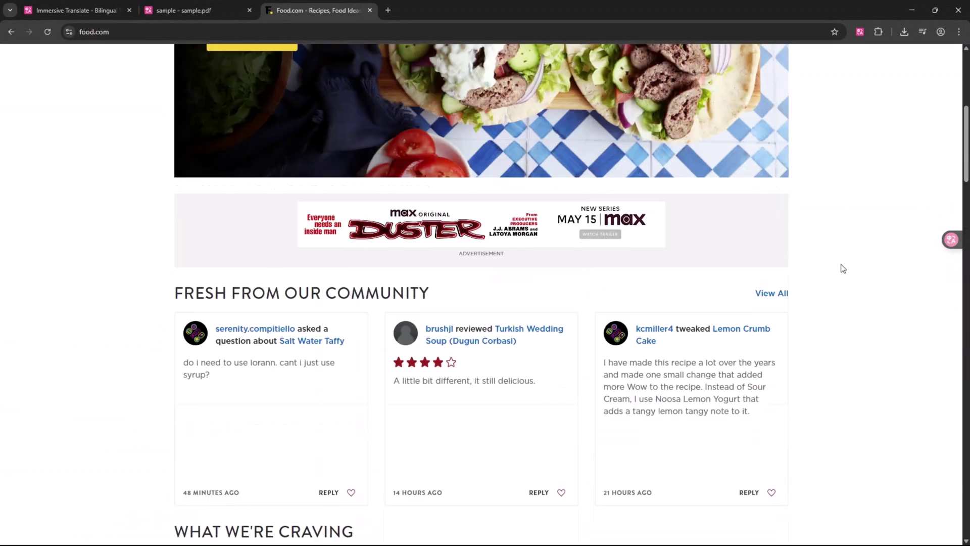
left_click(945, 241)
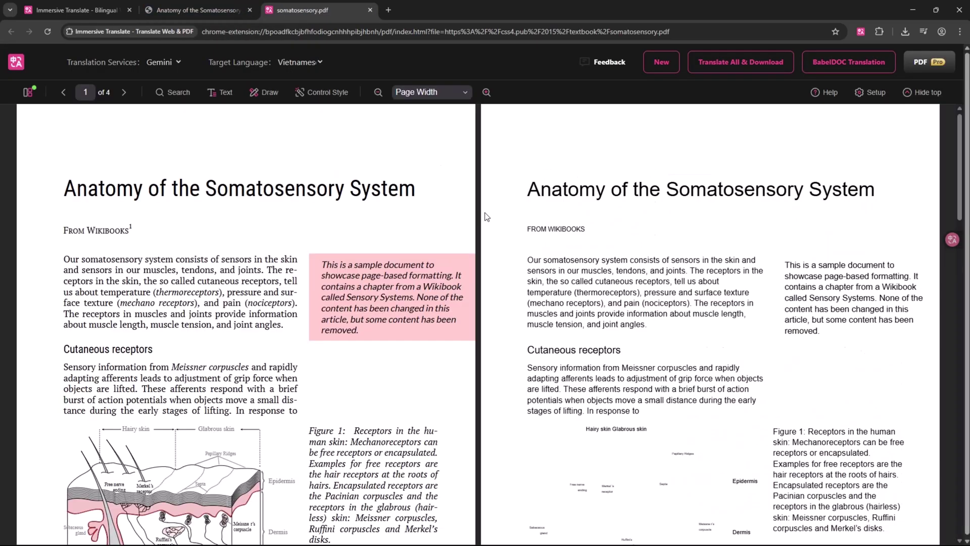
- Close the extra somatosensory PDF tab and scroll through the Vietnamese bilingual view
left_click(250, 10)
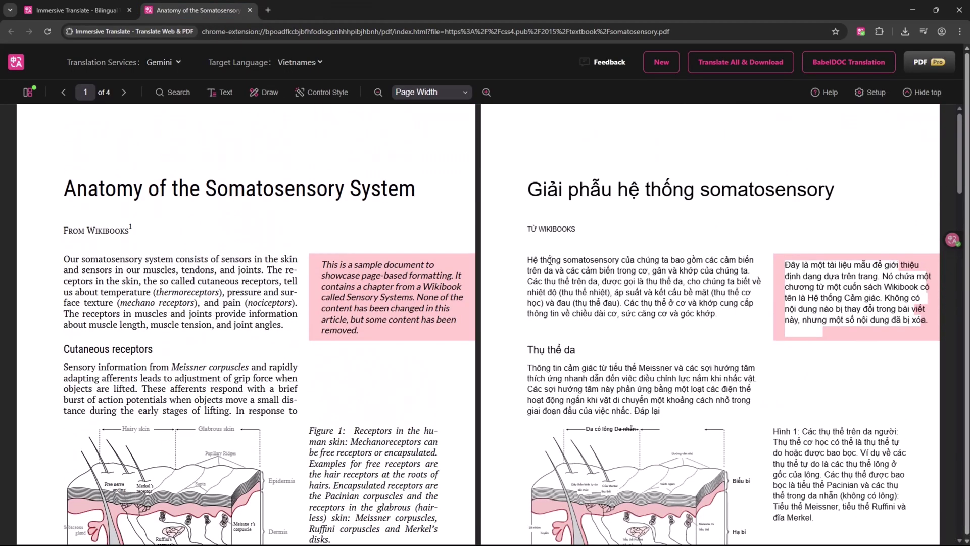
scroll(556, 240, "down", 20)
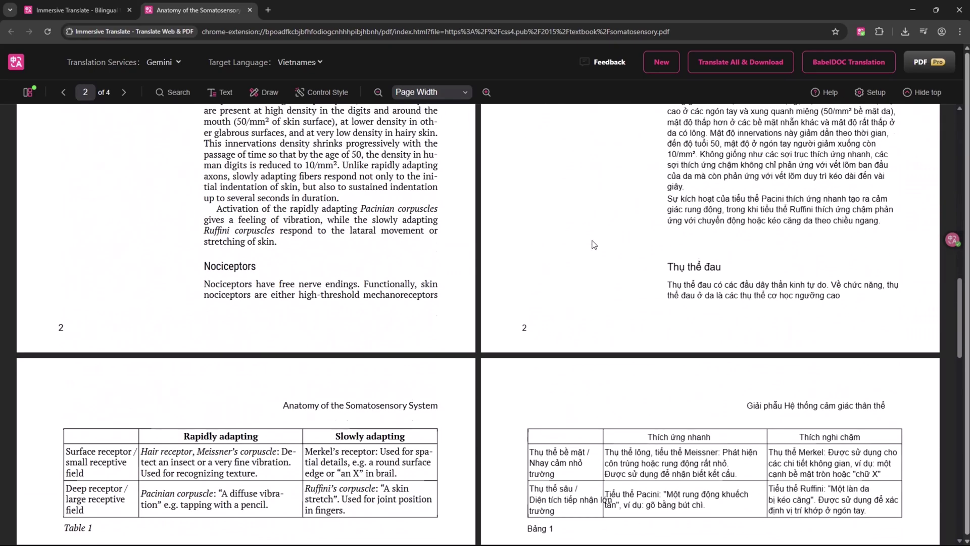
scroll(593, 244, "up", 20)
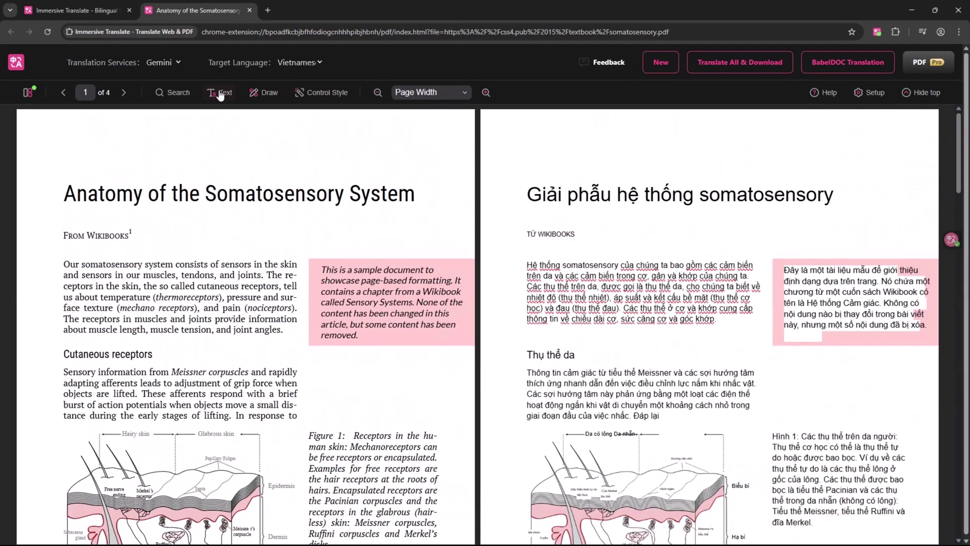
- Scribble freehand strokes over the PDF title and make them much thicker
left_click(256, 95)
left_click_drag(450, 136, 373, 199)
left_click_drag(303, 207, 399, 235)
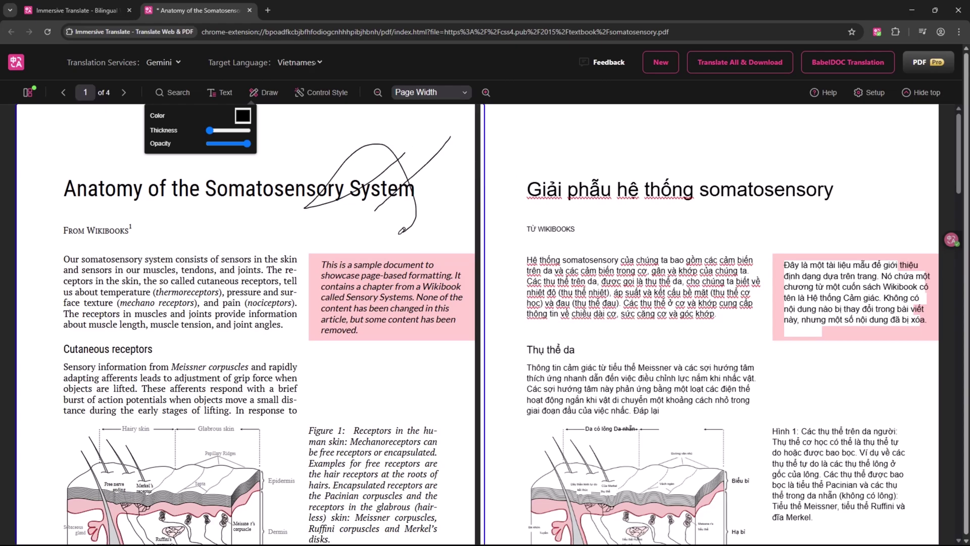
left_click_drag(400, 179, 440, 181)
left_click_drag(210, 131, 223, 131)
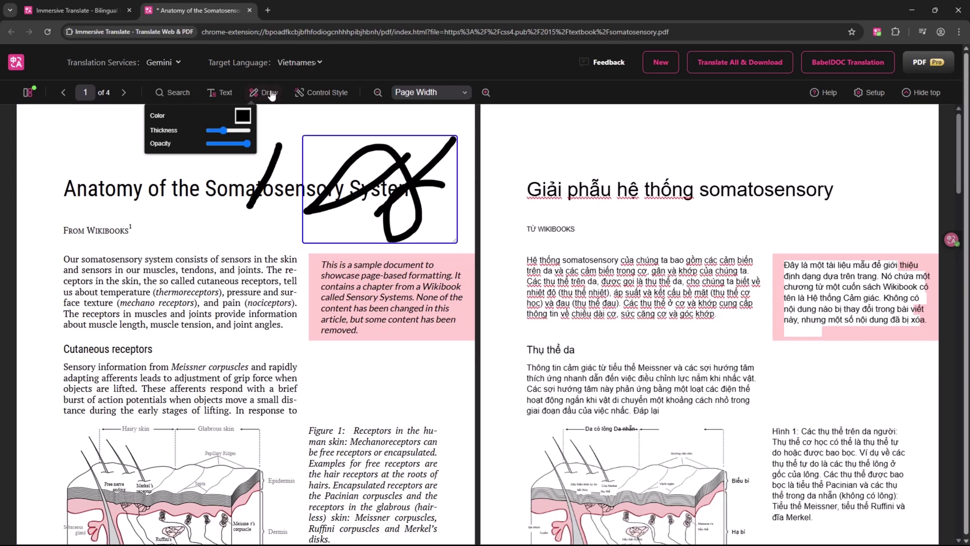
- Set the PDF zoom to 75% after trying 50% and 100%
left_click(312, 95)
left_click(581, 404)
left_click(439, 94)
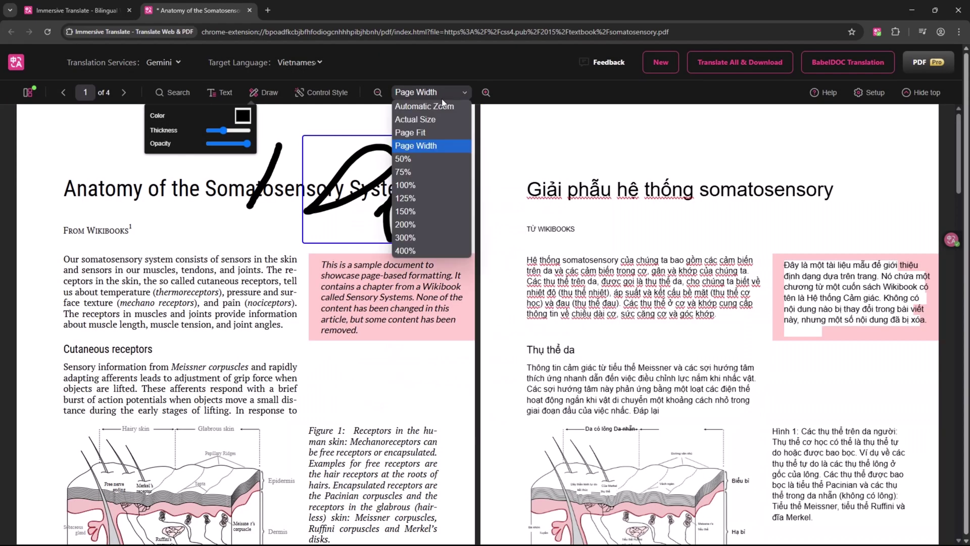
left_click(423, 158)
left_click(425, 92)
left_click(420, 185)
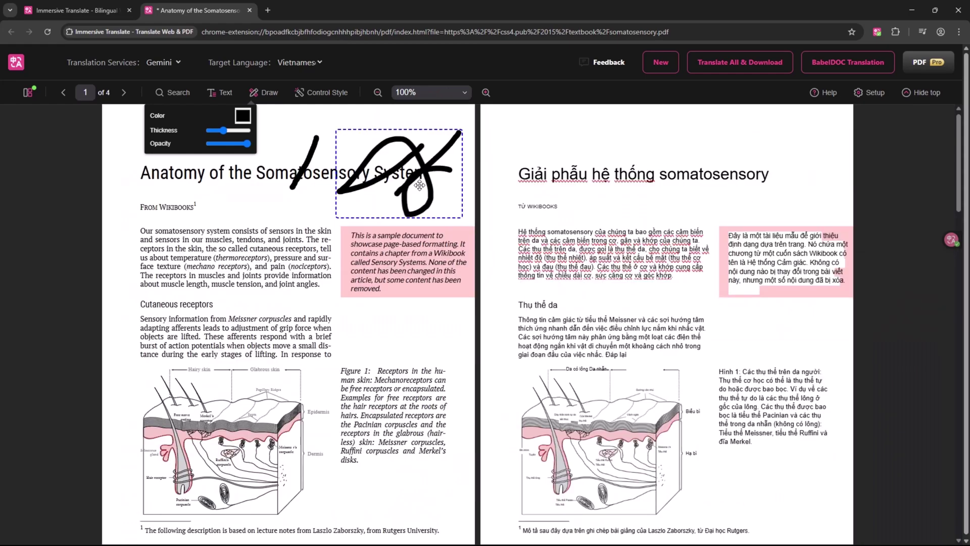
left_click(424, 92)
left_click(423, 172)
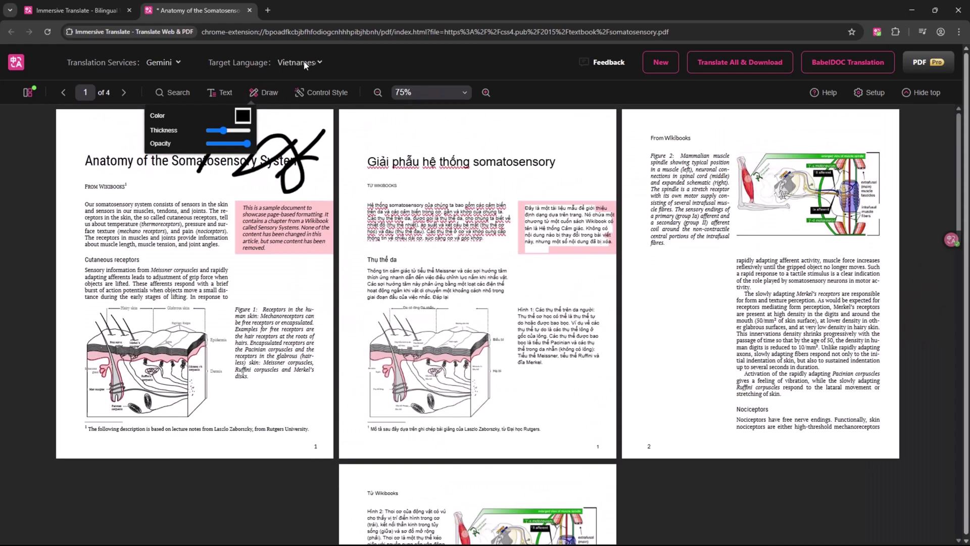
- Retranslate the PDF into French and dismiss the translation layout tips
left_click(305, 63)
left_click(162, 62)
left_click(317, 62)
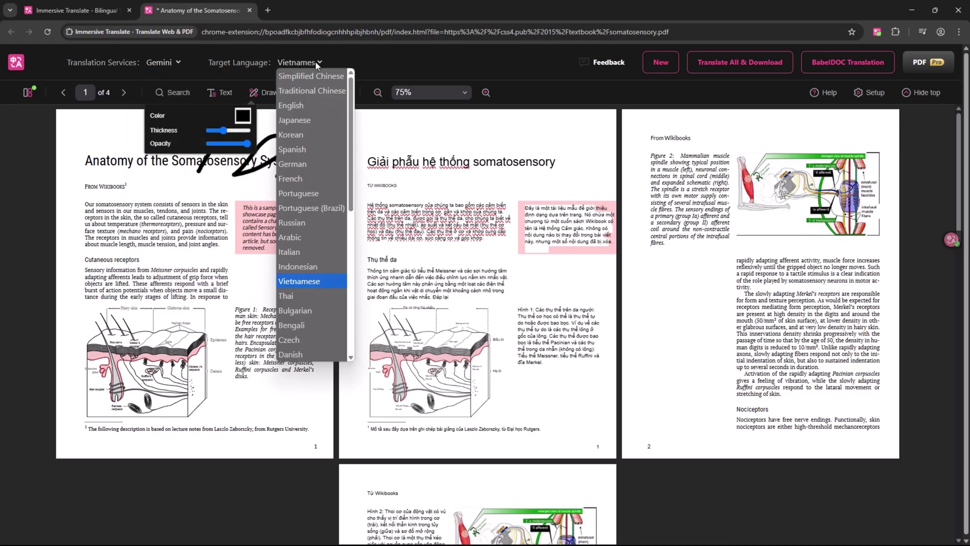
left_click(311, 179)
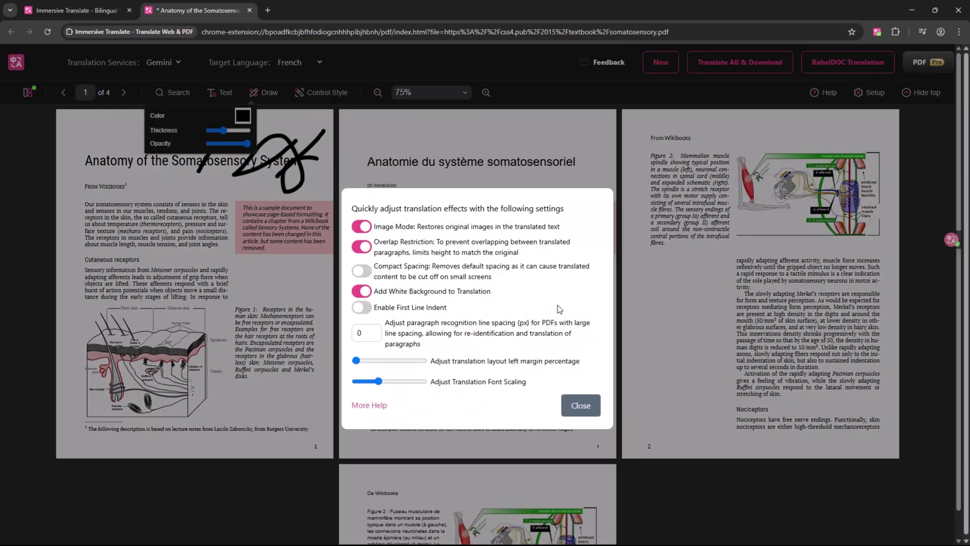
left_click(216, 133)
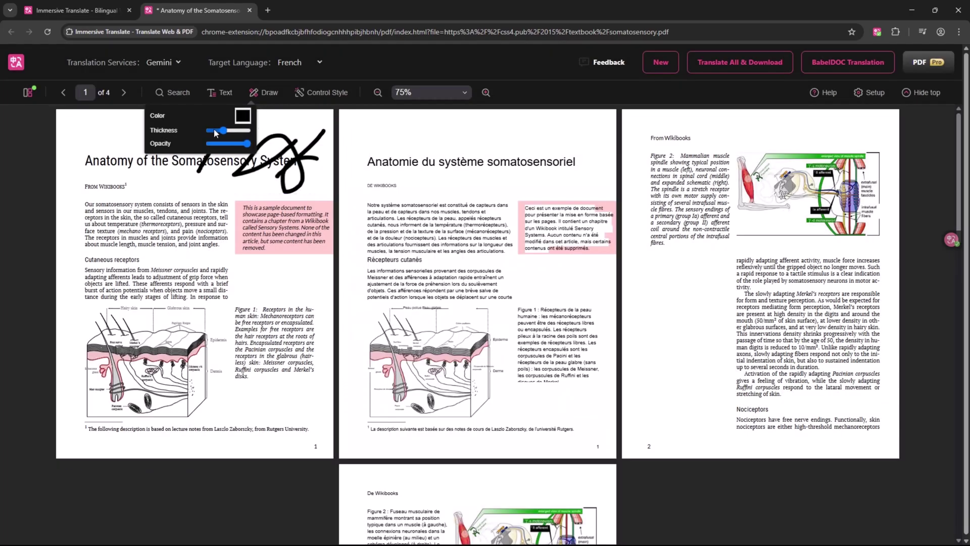
left_click(543, 208)
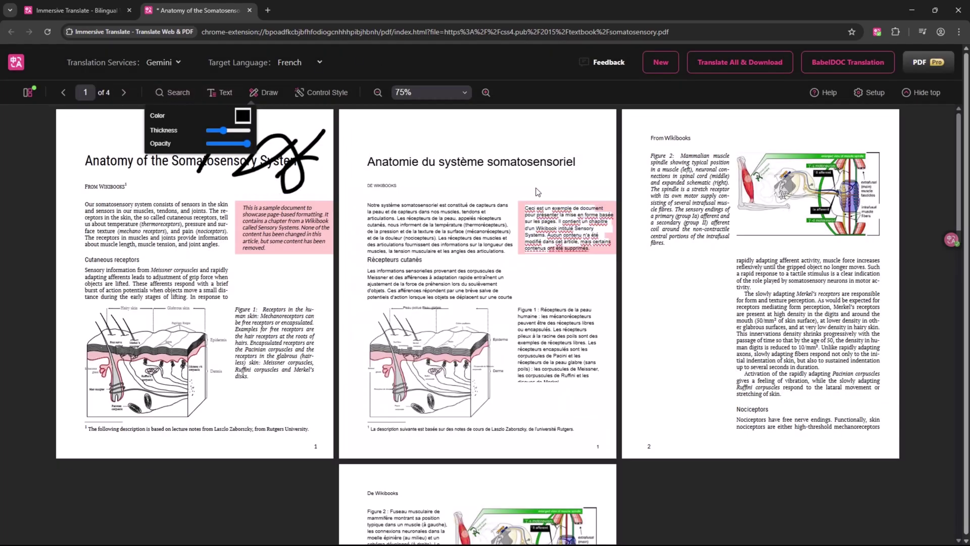
- Use OpenAI with Indonesian as the target language and reset zoom to 100%
left_click(162, 62)
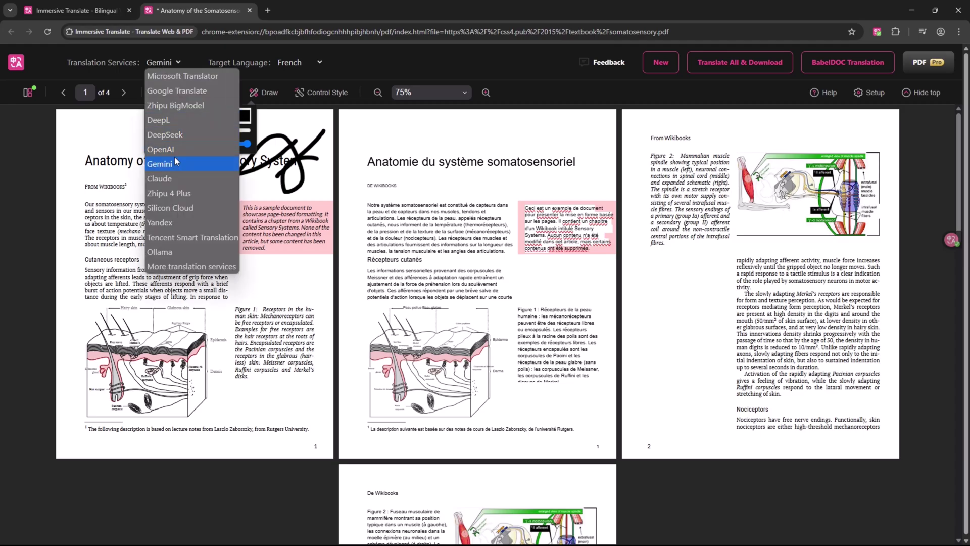
left_click(174, 156)
left_click(318, 62)
left_click(301, 296)
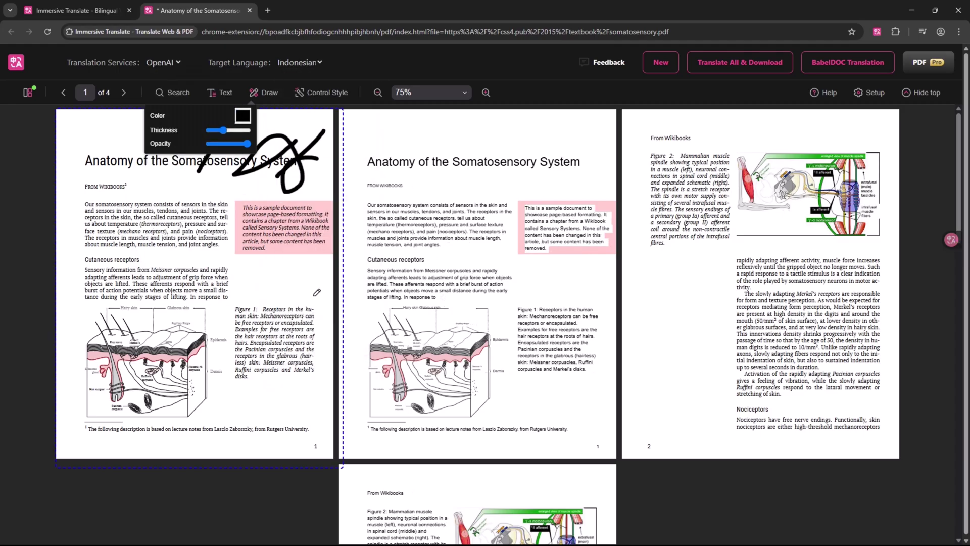
left_click(430, 92)
left_click(413, 185)
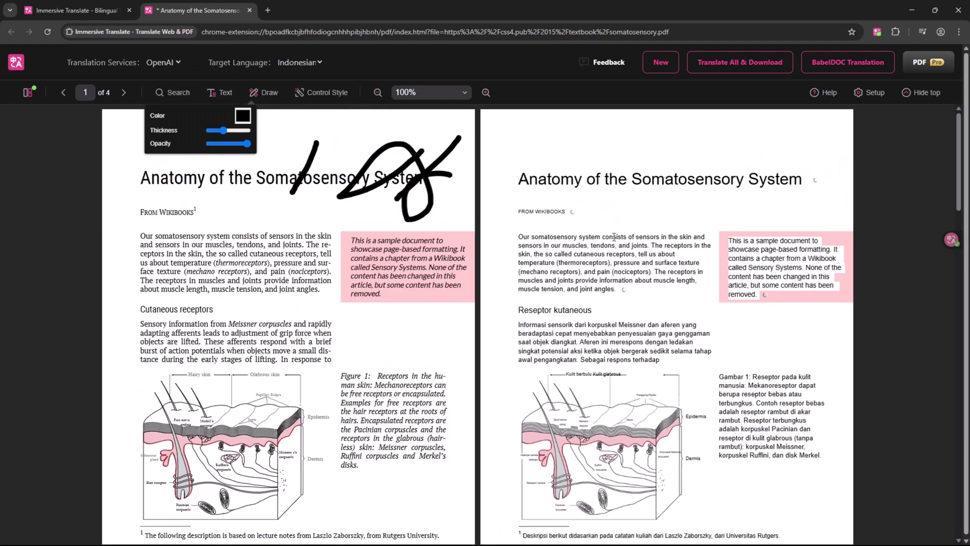
- Search 'chrome extension' and add Immersive Translate from its Chrome Web Store page
type("c")
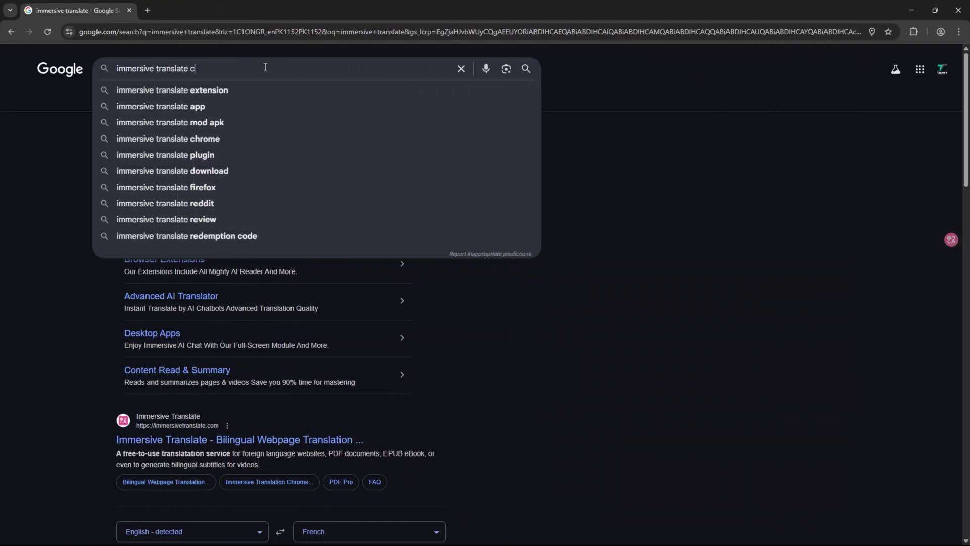
type("hrome e")
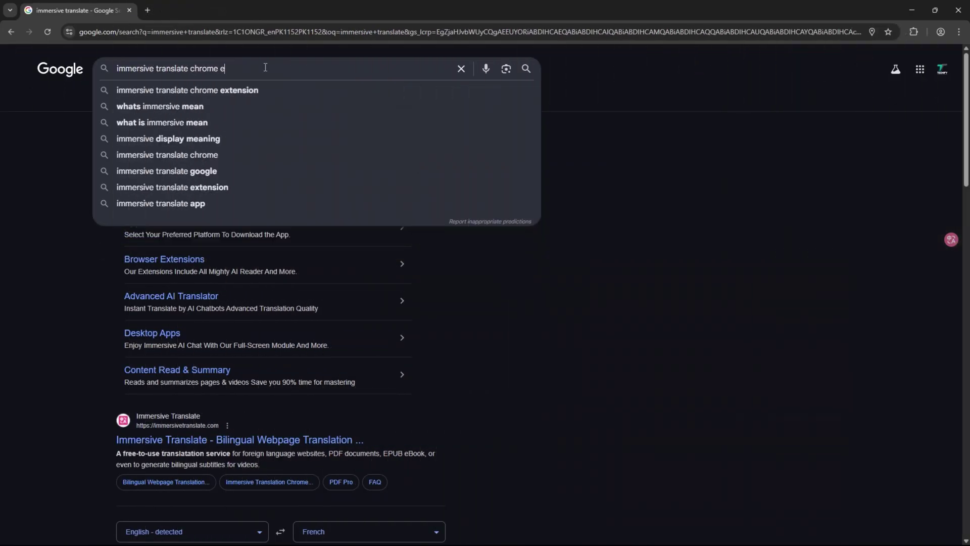
type("xtension")
key("Return")
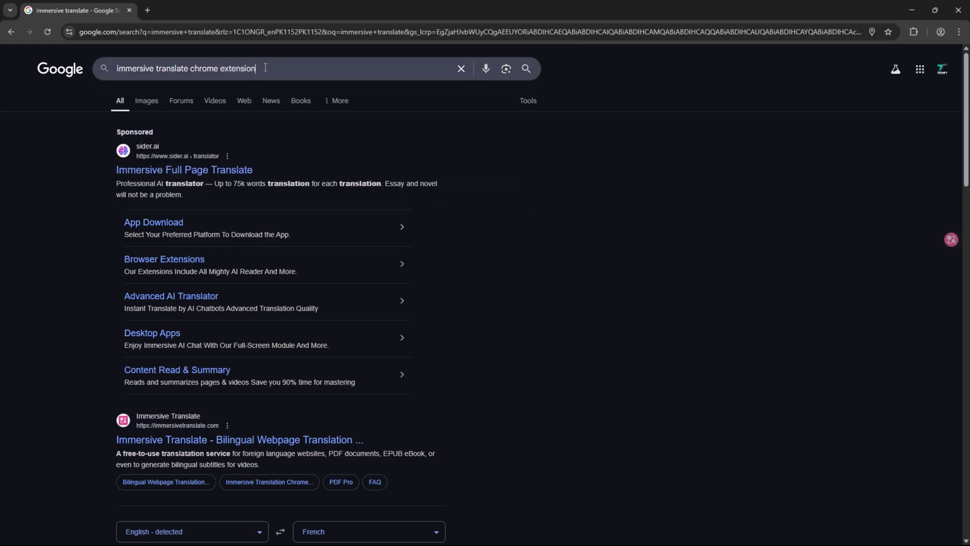
left_click(167, 242)
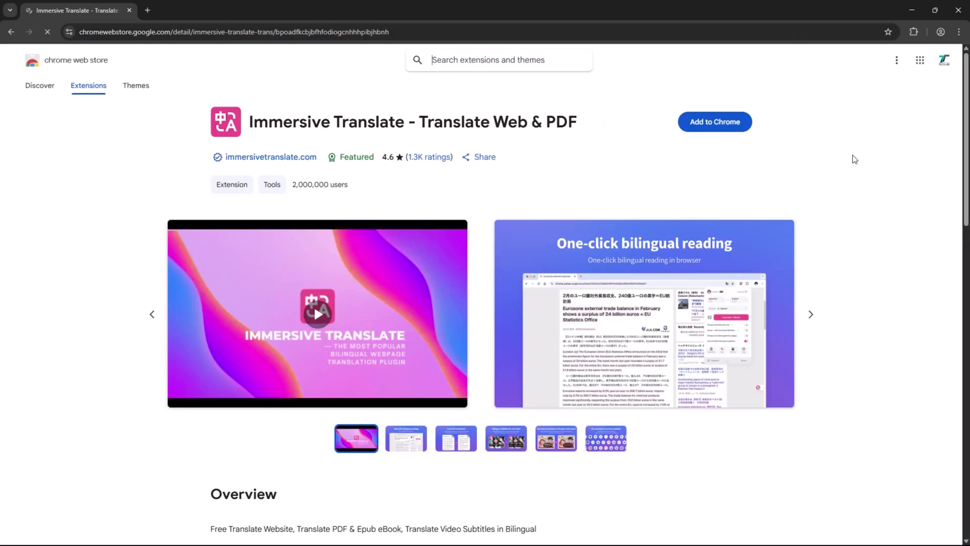
left_click(706, 124)
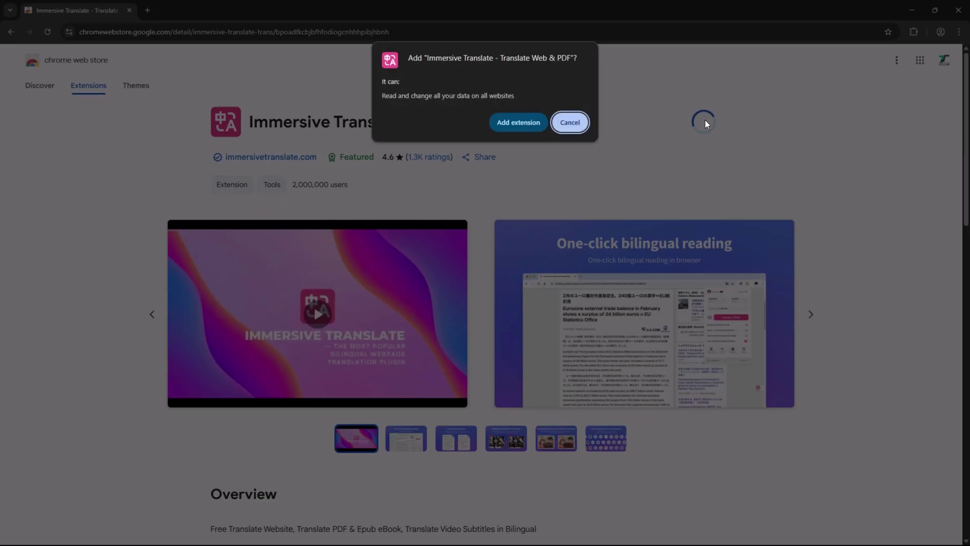
left_click(514, 123)
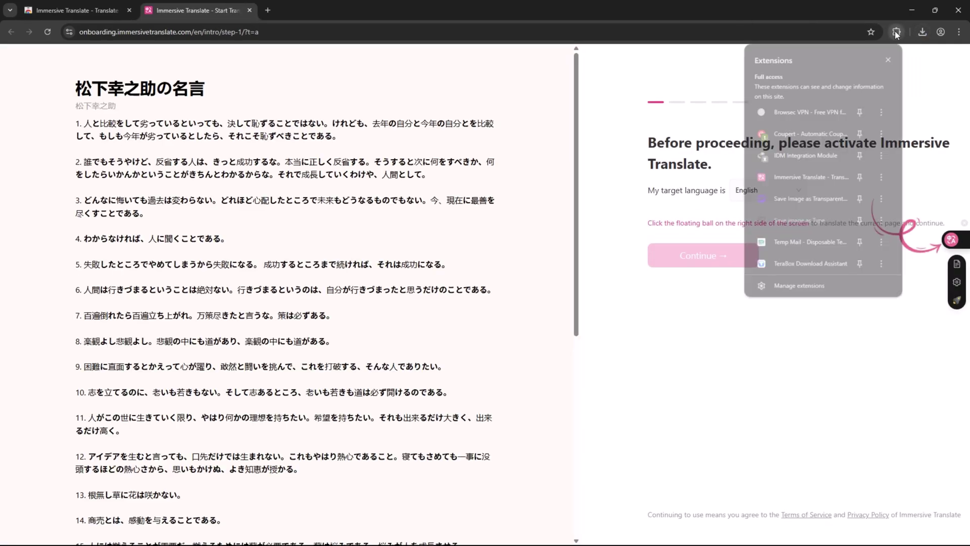
- Pin Immersive Translate to the toolbar and translate the Japanese page bilingually
left_click(861, 177)
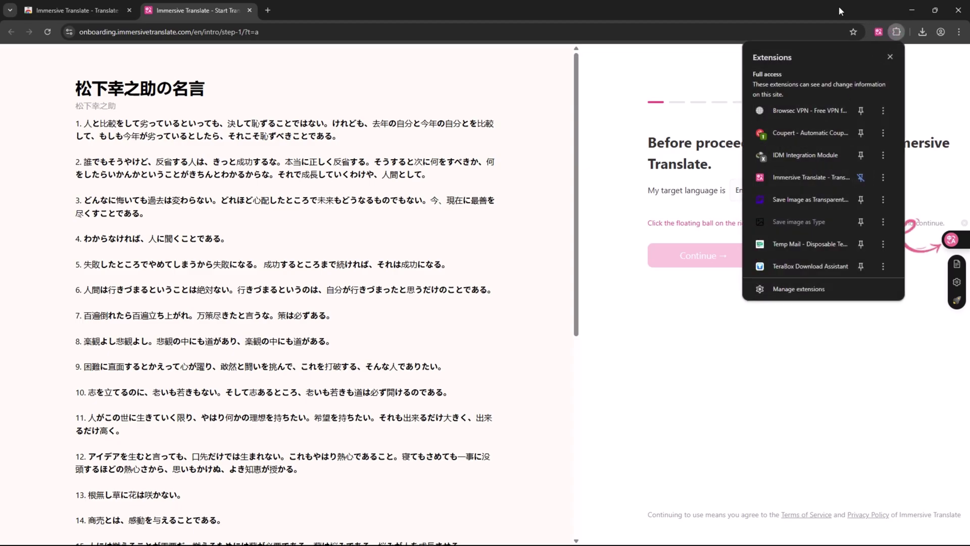
left_click(840, 11)
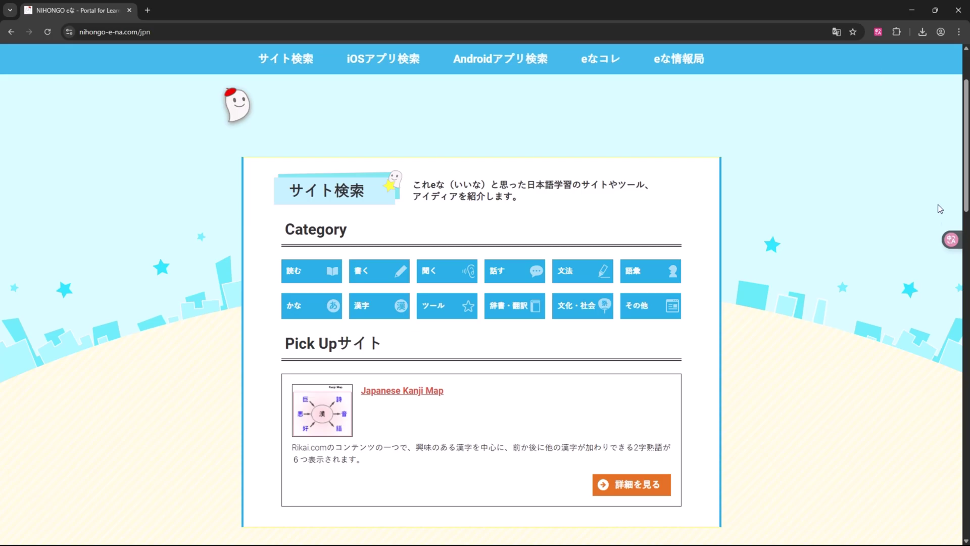
left_click(951, 239)
left_click(861, 340)
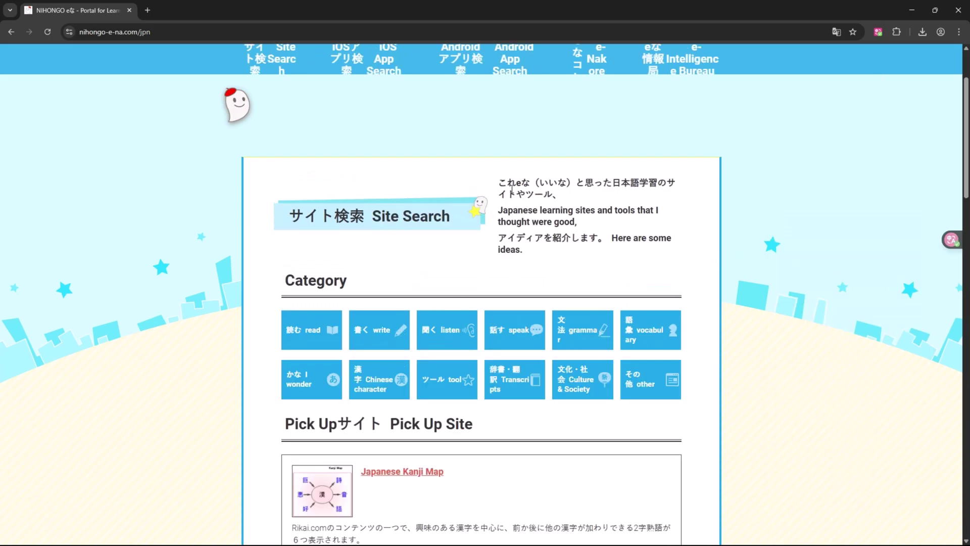
- Select the English learning-sites line and the Japanese Kanji Map description to inspect them
left_click_drag(499, 210, 582, 225)
left_click(628, 250)
scroll(627, 250, "down", 6)
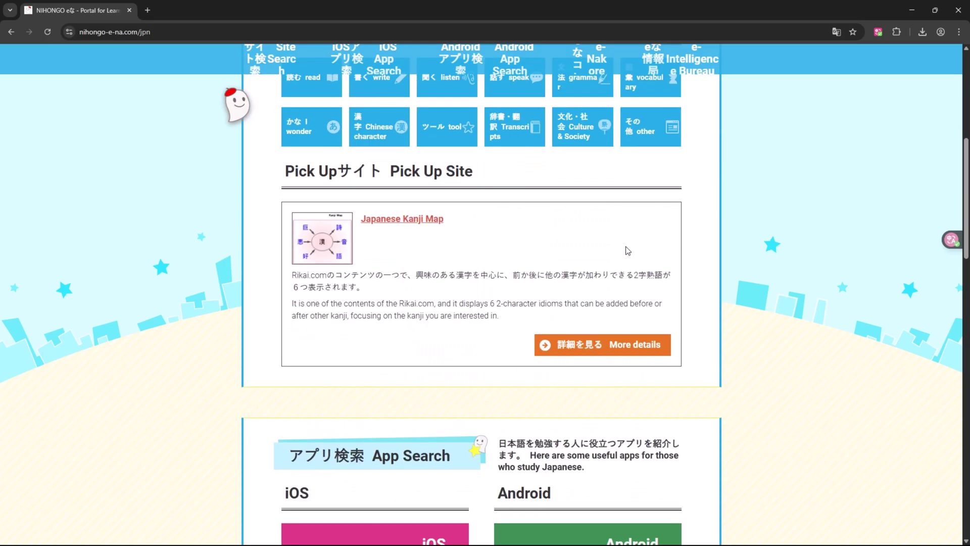
left_click_drag(402, 245, 505, 280)
scroll(807, 225, "up", 8)
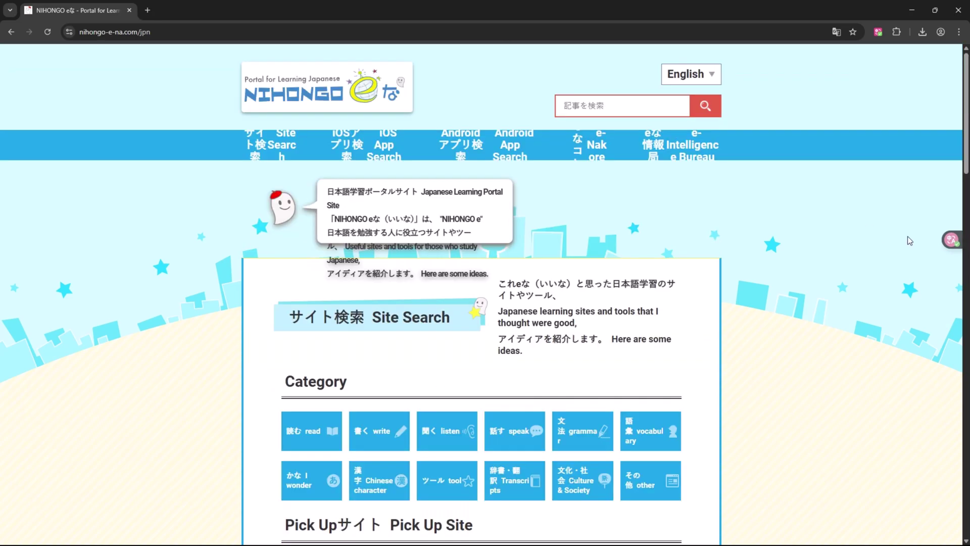
- Set French as the target language, restore the page, and retranslate it into French
left_click(948, 281)
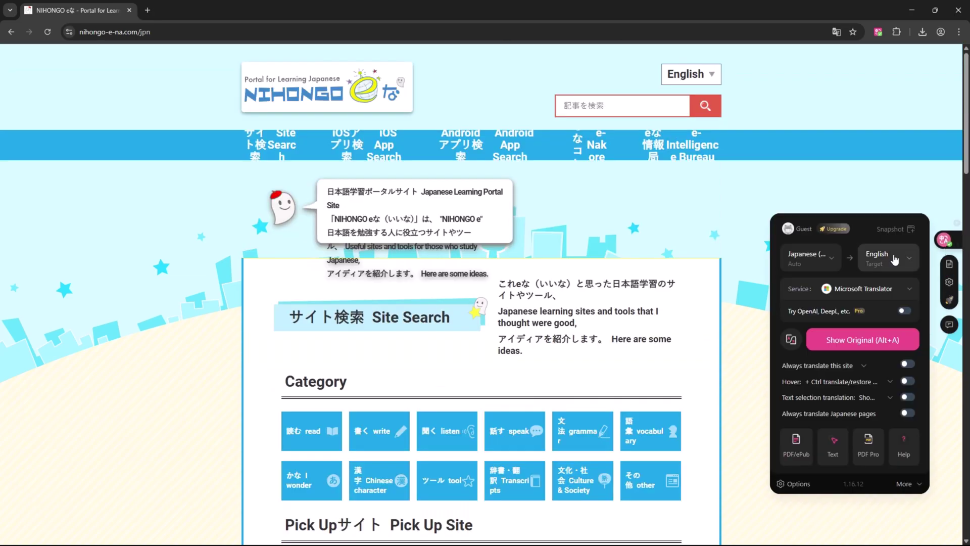
left_click(895, 259)
left_click(759, 241)
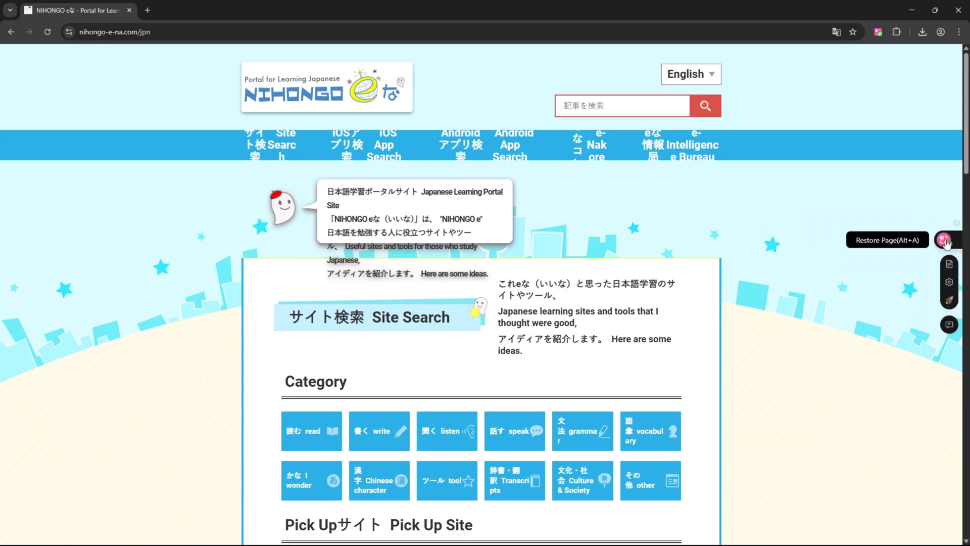
left_click(945, 242)
left_click(944, 242)
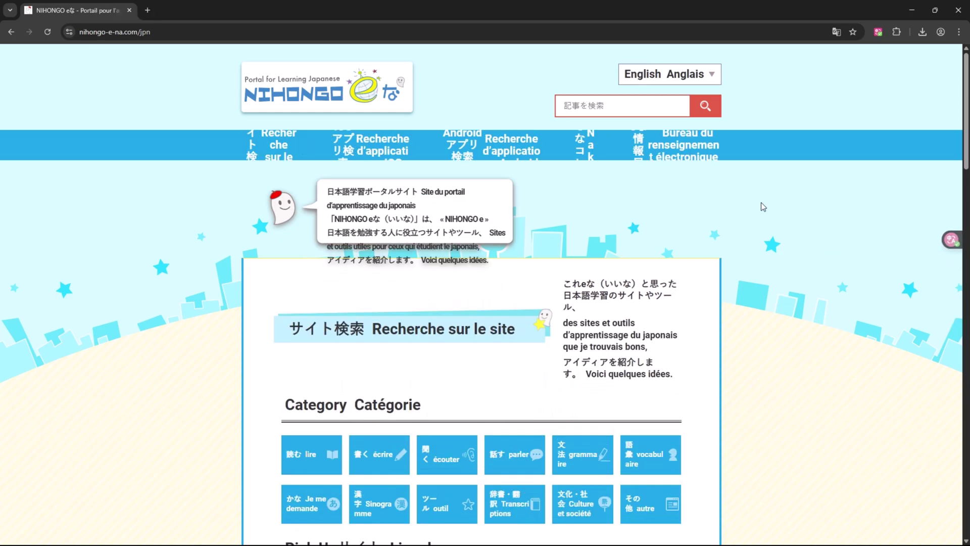
scroll(760, 283, "down", 12)
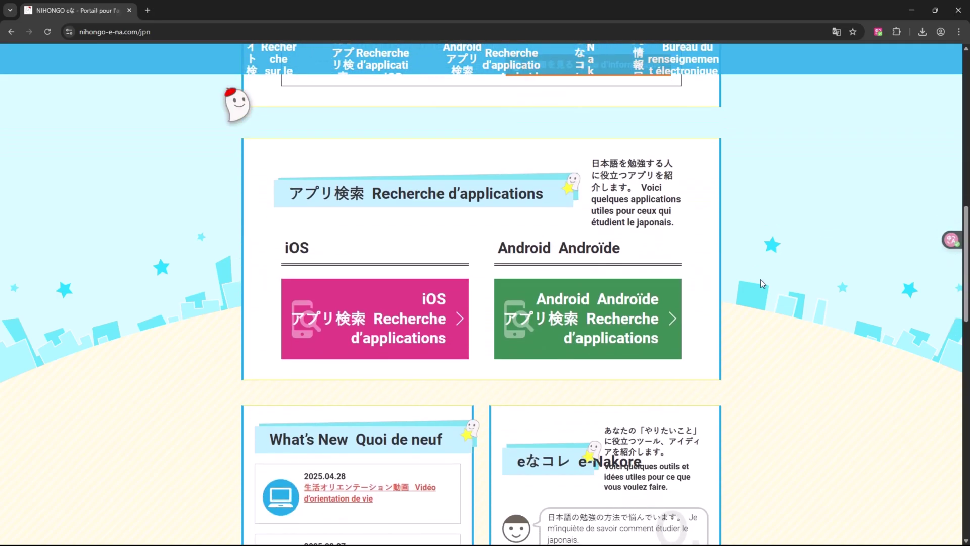
scroll(760, 282, "up", 9)
scroll(762, 284, "up", 4)
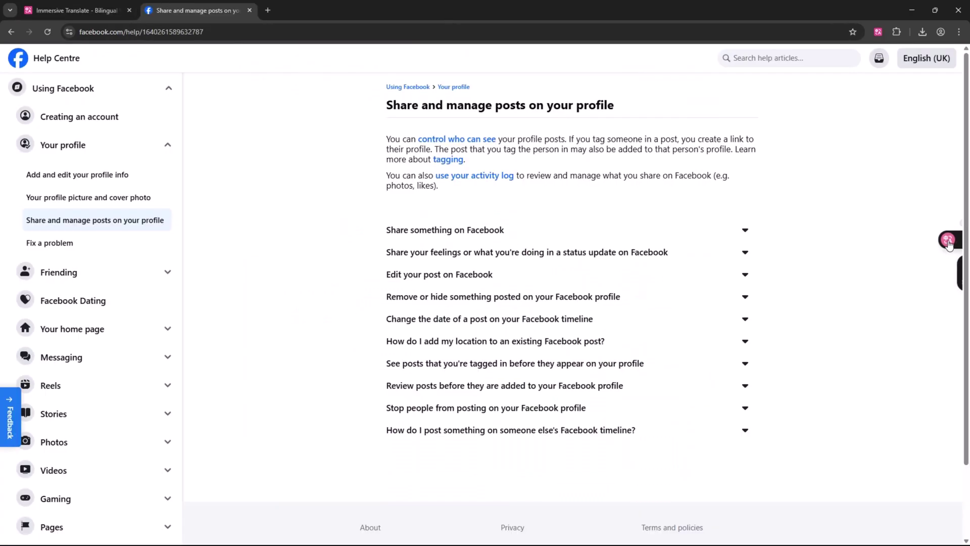
- Choose Spanish as the target language for the Facebook Help Centre page
left_click(944, 239)
left_click(888, 258)
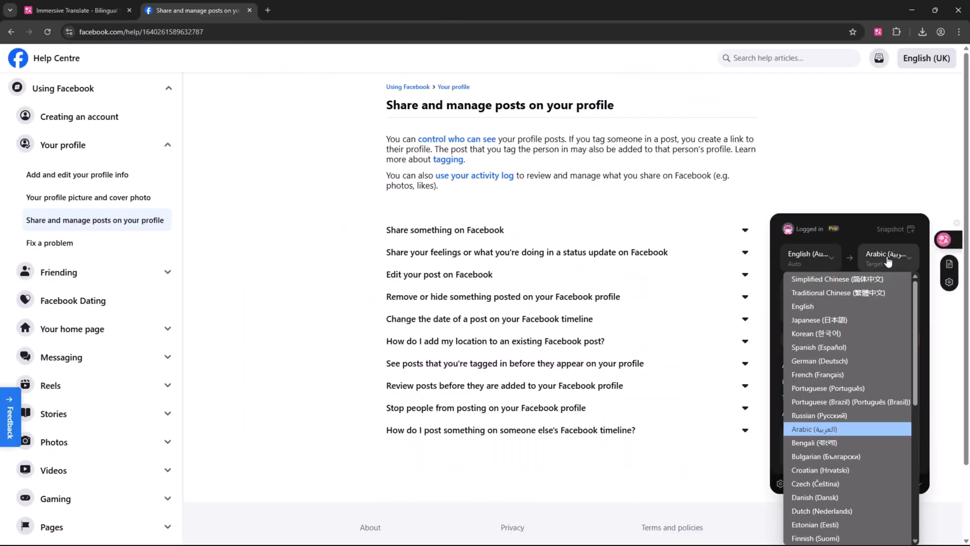
left_click(843, 345)
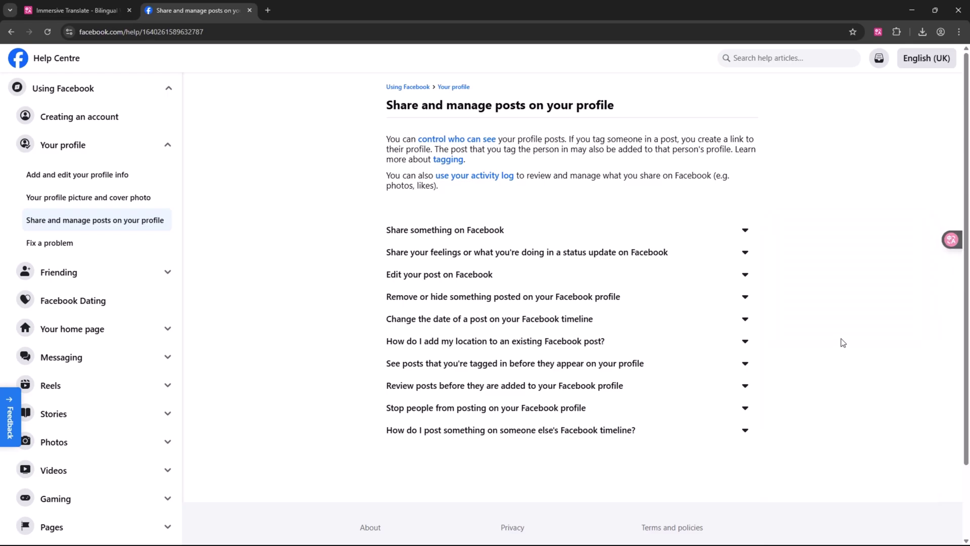
- Translate the help page into Spanish, review it, and close the tab with Ctrl+W
left_click(945, 241)
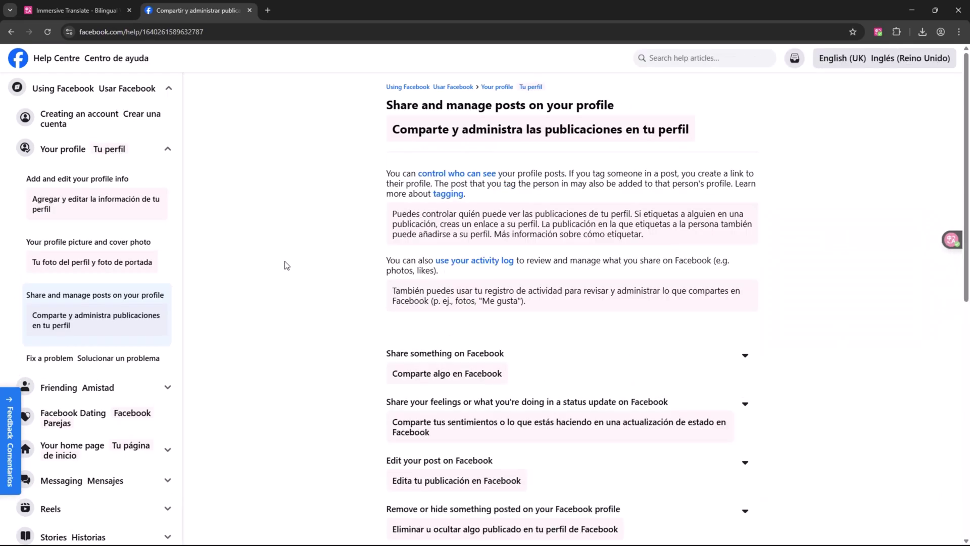
scroll(299, 266, "down", 3)
scroll(299, 267, "down", 5)
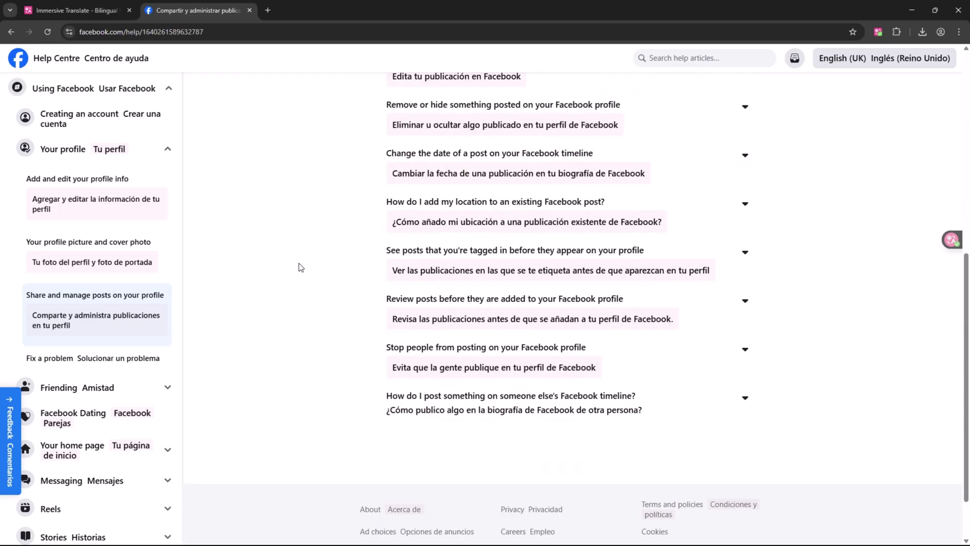
scroll(308, 270, "up", 7)
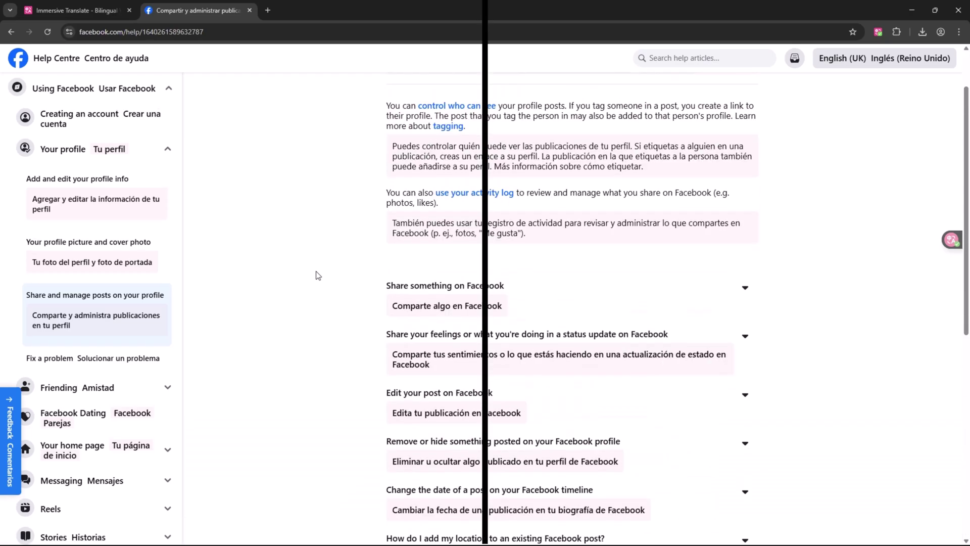
key("ctrl+w")
scroll(138, 197, "down", 1)
scroll(141, 199, "down", 3)
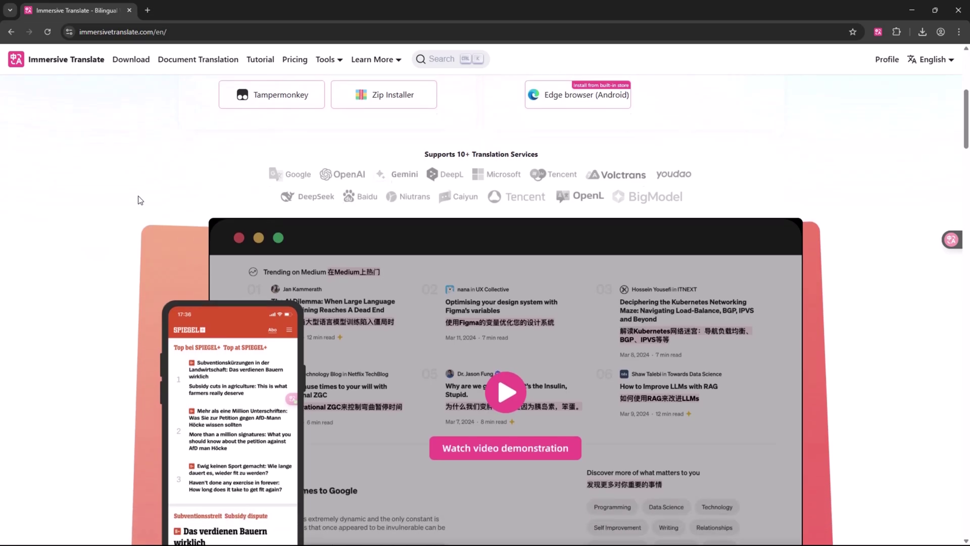
scroll(121, 205, "down", 8)
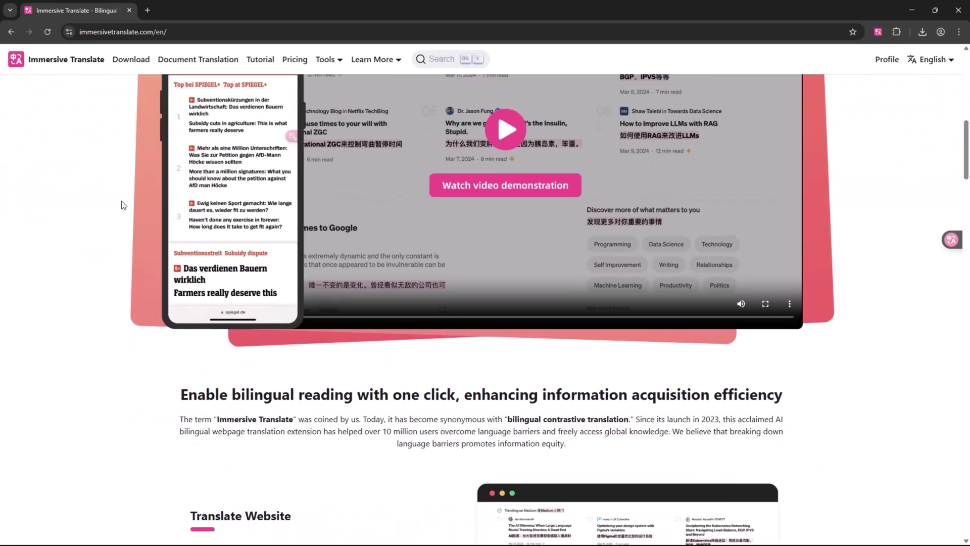
scroll(121, 204, "down", 6)
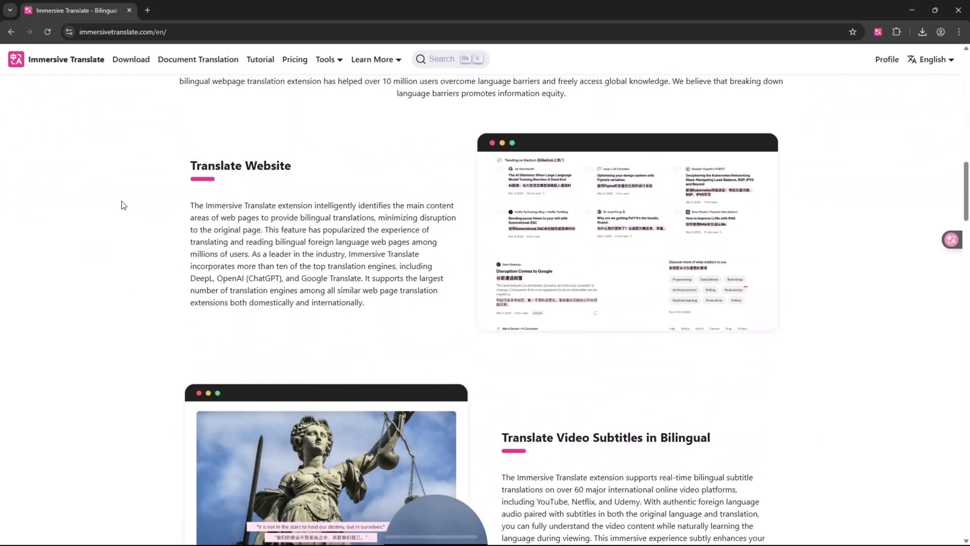
scroll(123, 205, "down", 1)
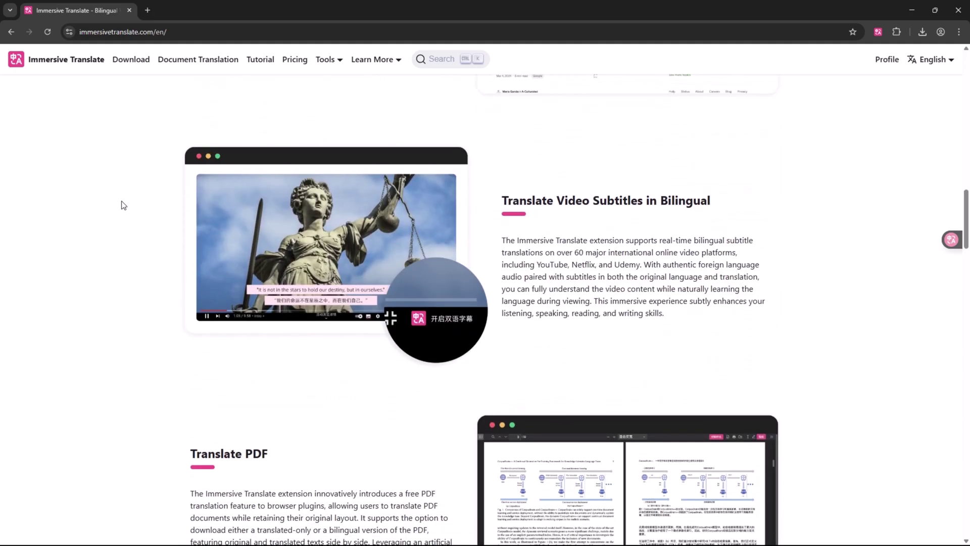
scroll(124, 205, "down", 2)
scroll(121, 205, "down", 6)
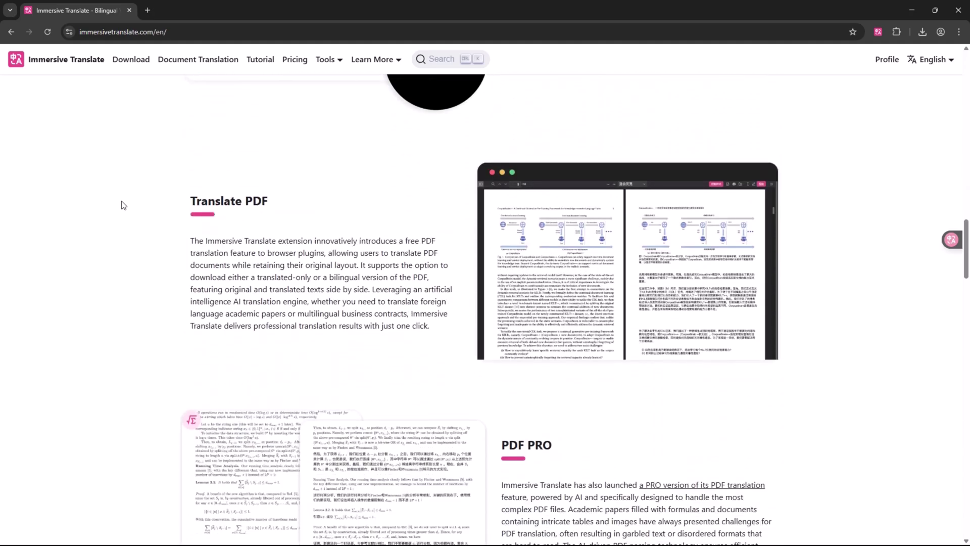
scroll(122, 205, "down", 4)
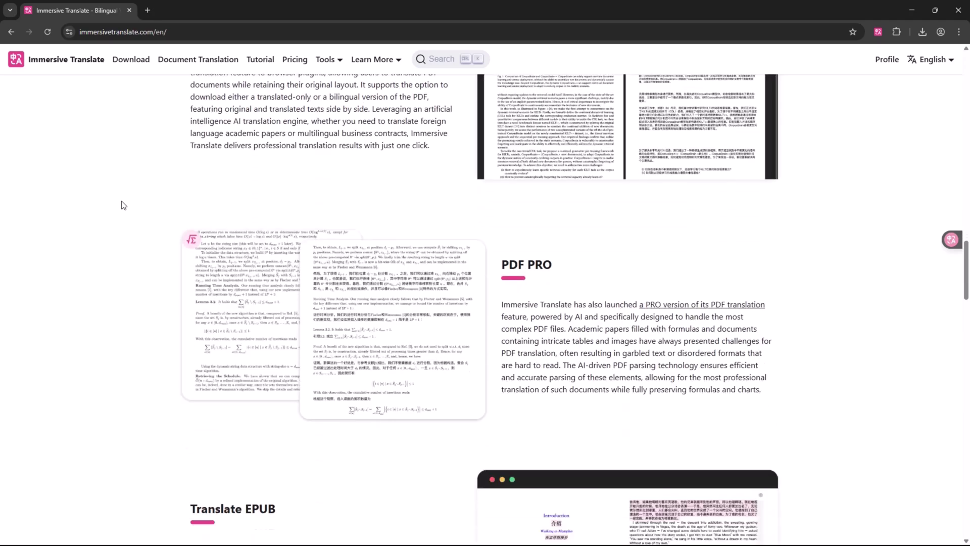
scroll(121, 204, "down", 4)
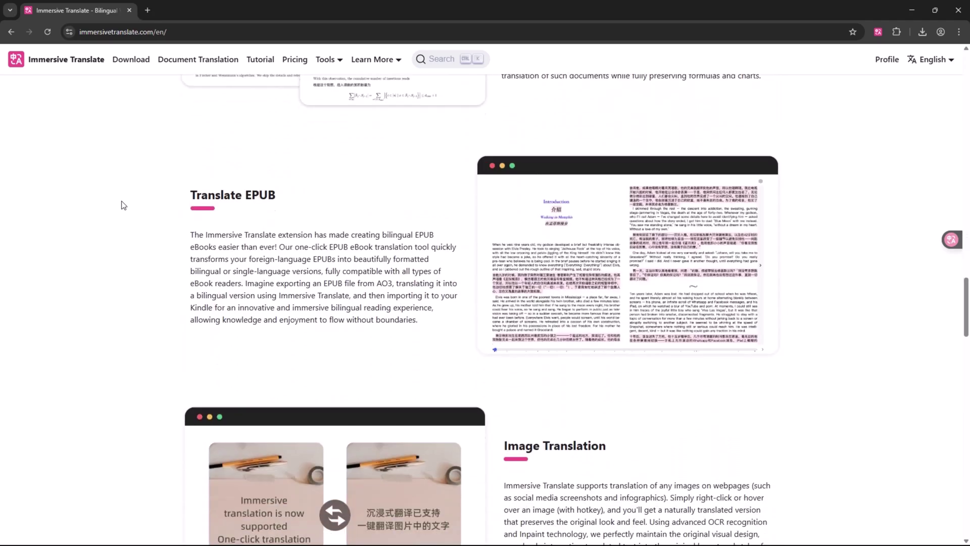
scroll(121, 205, "down", 8)
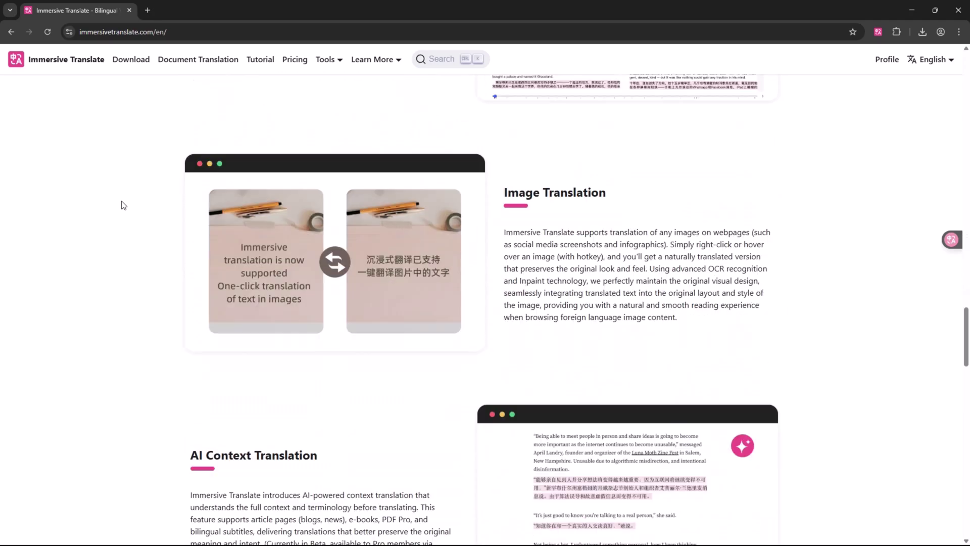
scroll(121, 204, "down", 8)
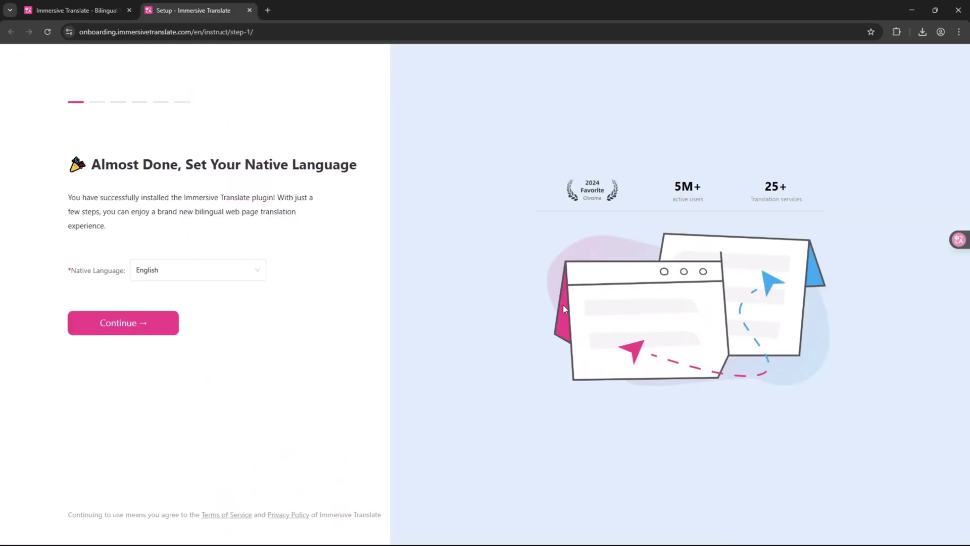
- Advance the Immersive Translate onboarding to the bilingual translation step
left_click(150, 330)
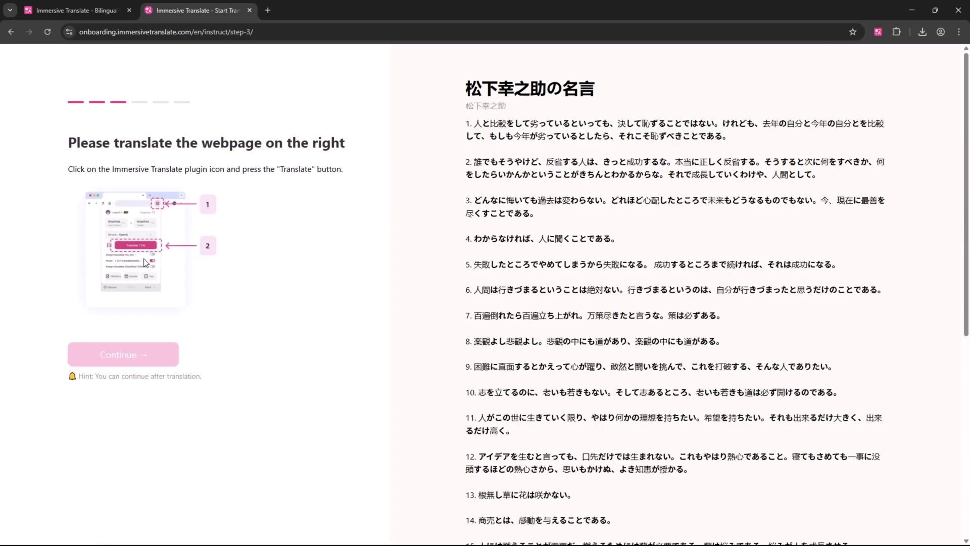
scroll(553, 162, "down", 2)
scroll(550, 196, "up", 2)
- Set the target language to French (Français) in the translation settings panel
mouse_move(956, 239)
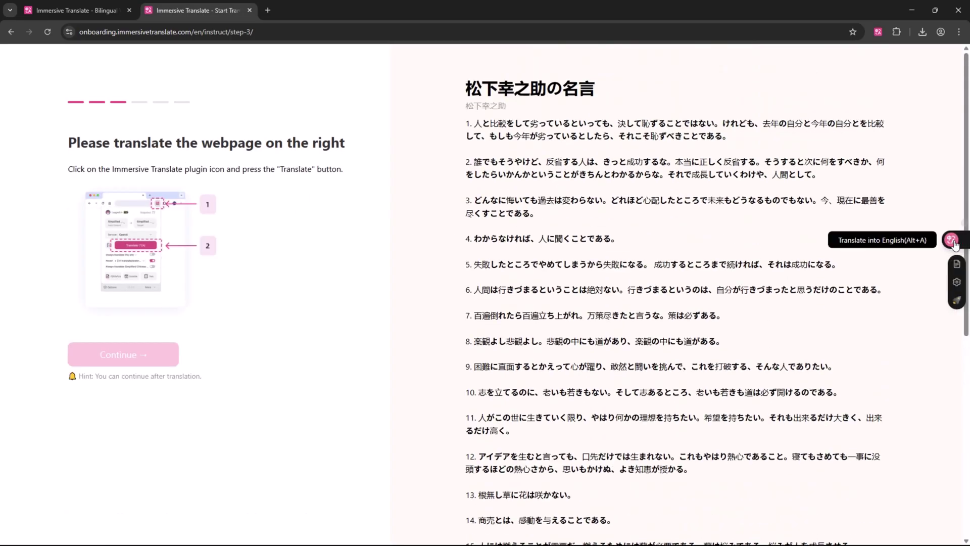
left_click(956, 275)
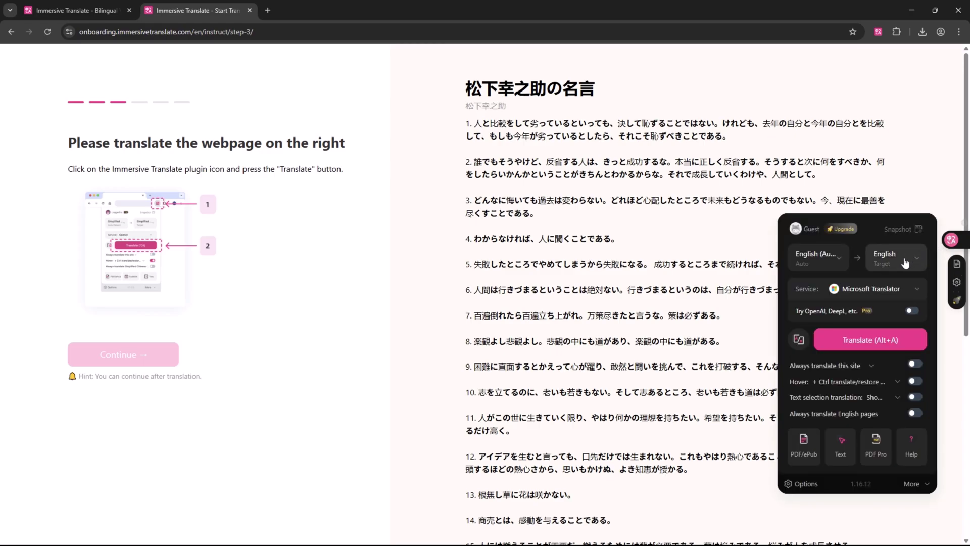
left_click(905, 262)
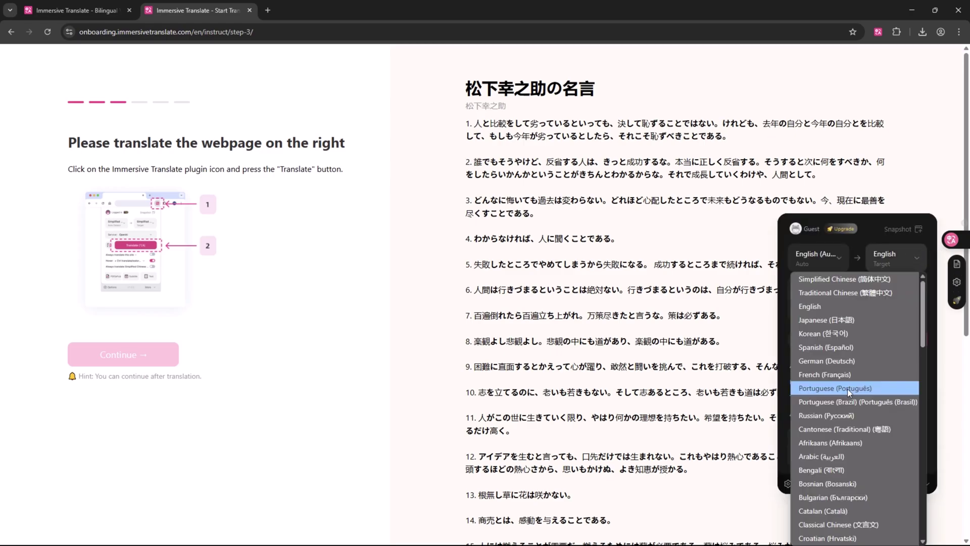
left_click(848, 374)
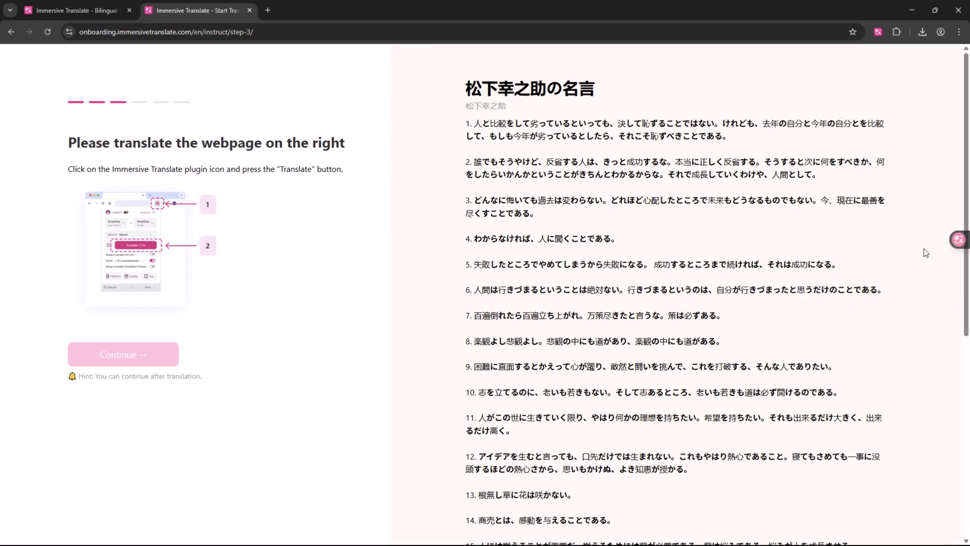
- Translate the Japanese sample quotes into French and review the bilingual result
left_click(953, 241)
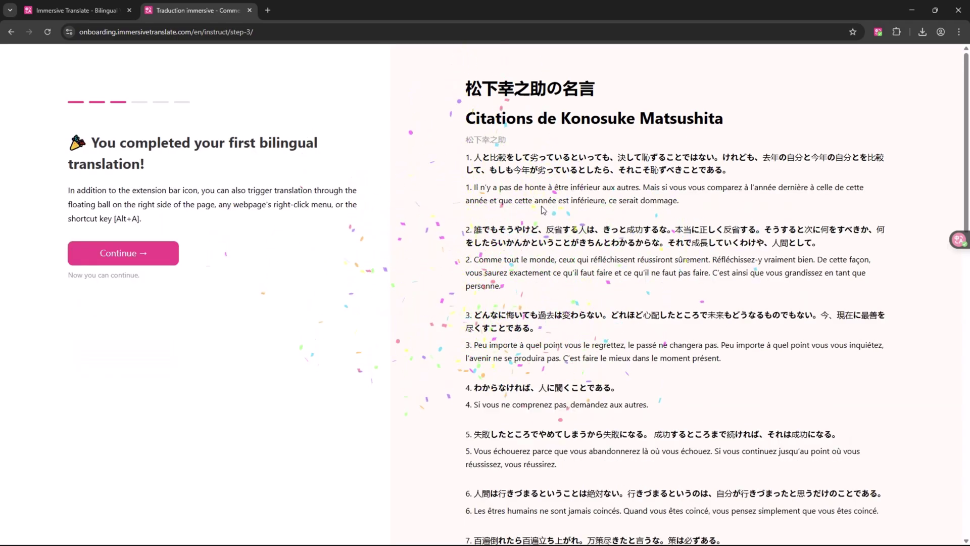
scroll(544, 210, "down", 7)
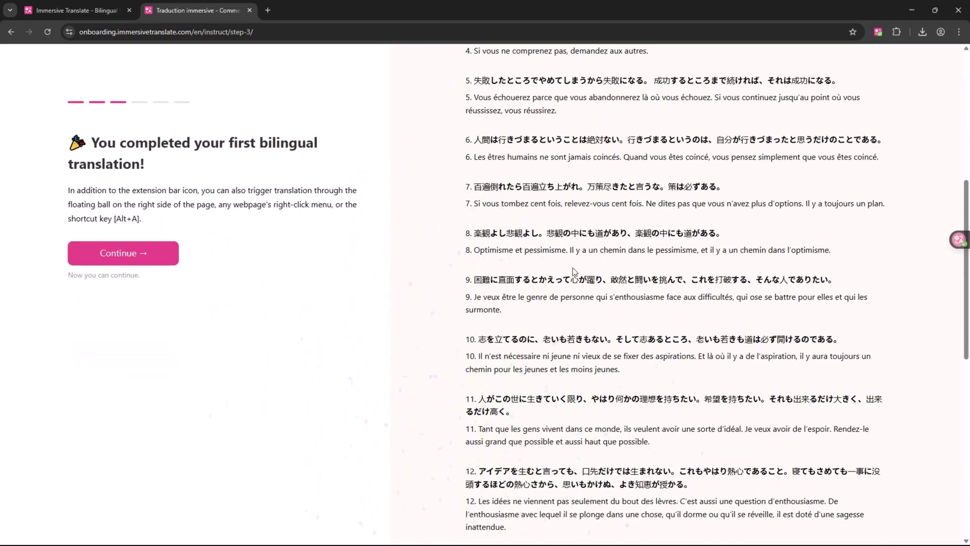
scroll(573, 272, "down", 10)
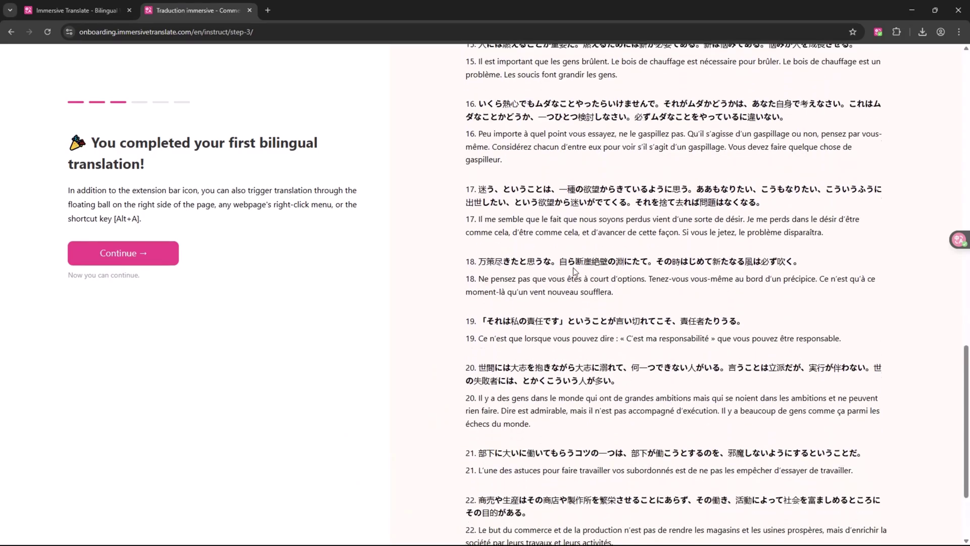
scroll(574, 272, "down", 4)
scroll(575, 271, "up", 12)
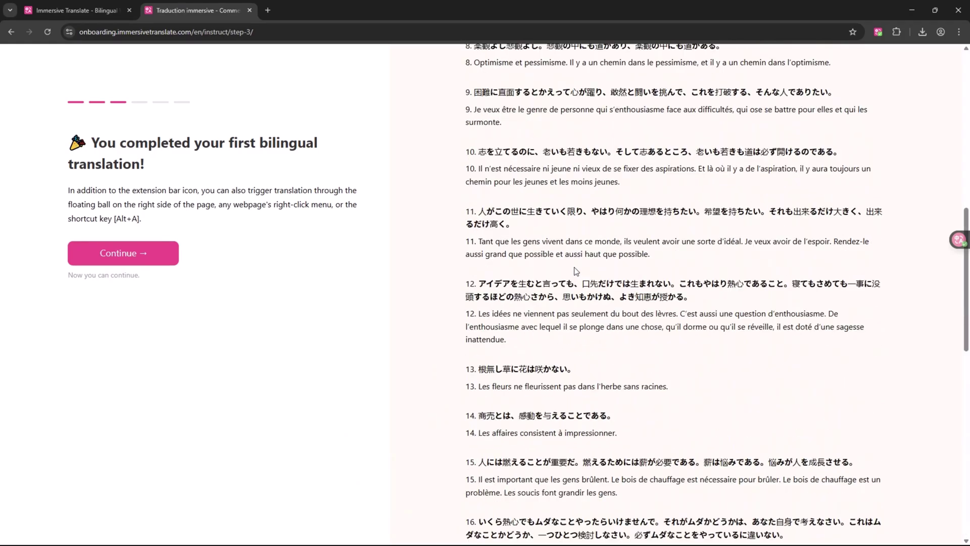
scroll(575, 271, "up", 10)
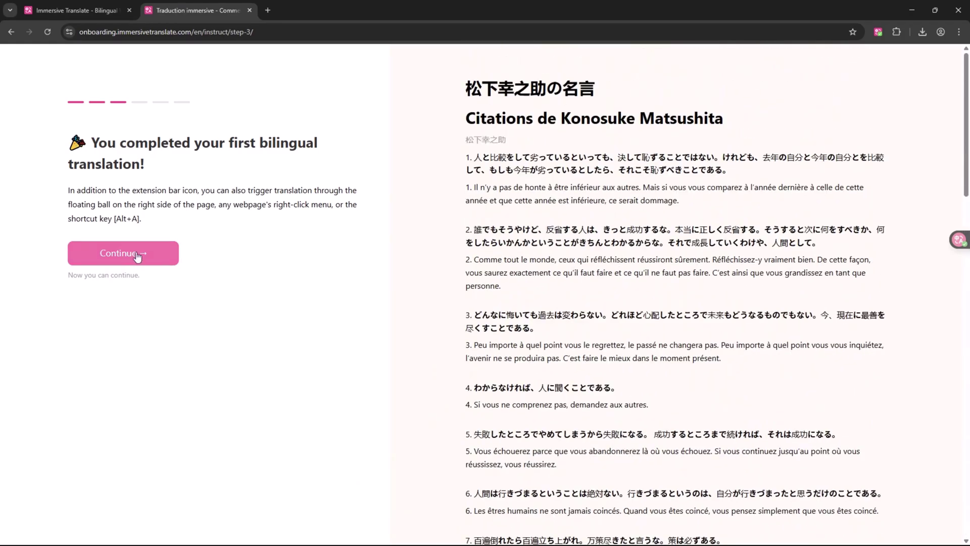